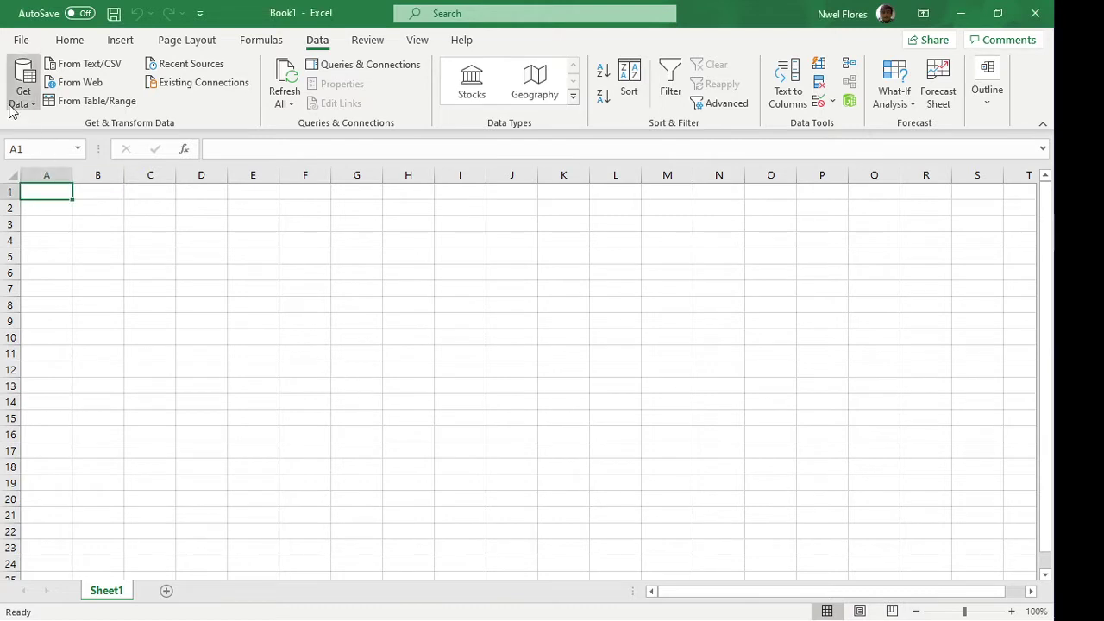
Import data from the Excel workbook Test1.xlsx using Get Data from a workbook file
click(21, 79)
mouse_move(47, 138)
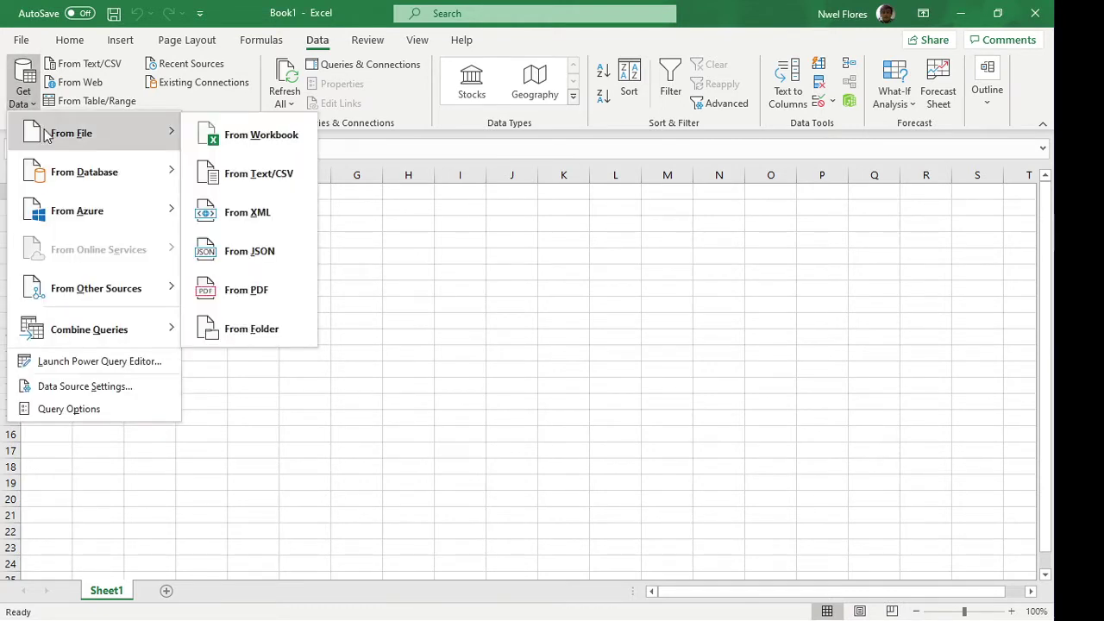
click(259, 135)
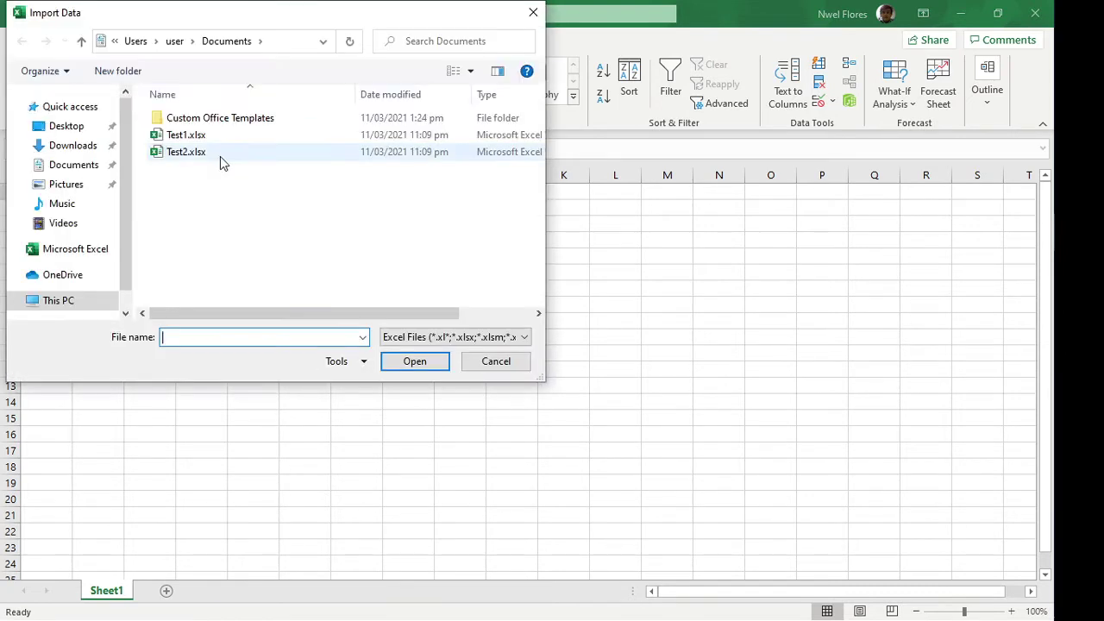
click(200, 136)
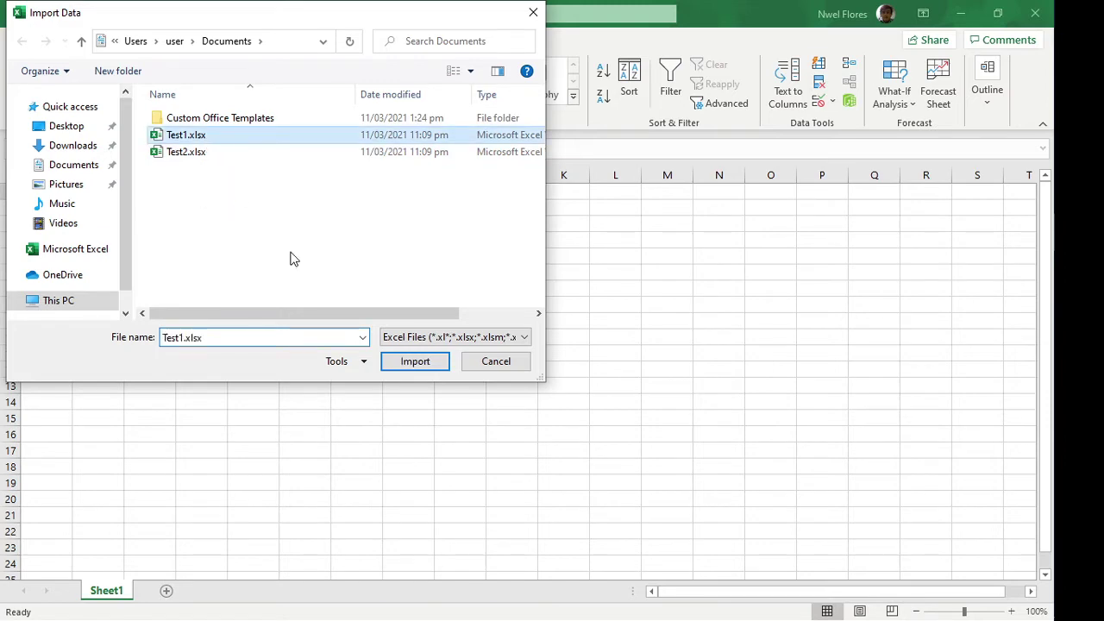
click(413, 368)
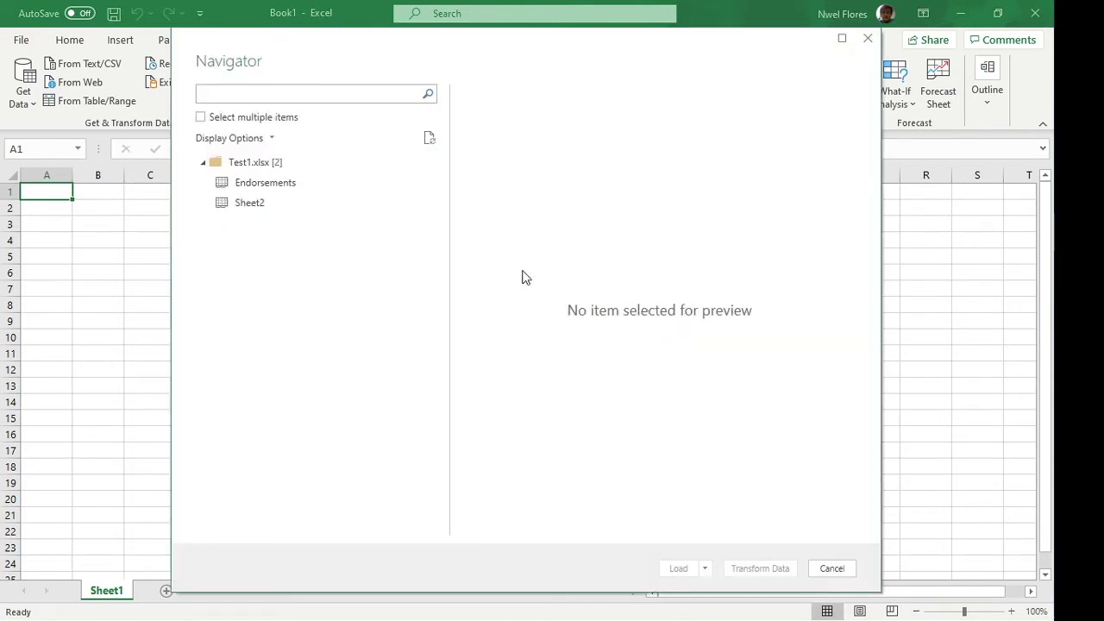
Preview the Endorsements sheet in Navigator and send it to Power Query Editor for transforming
click(291, 185)
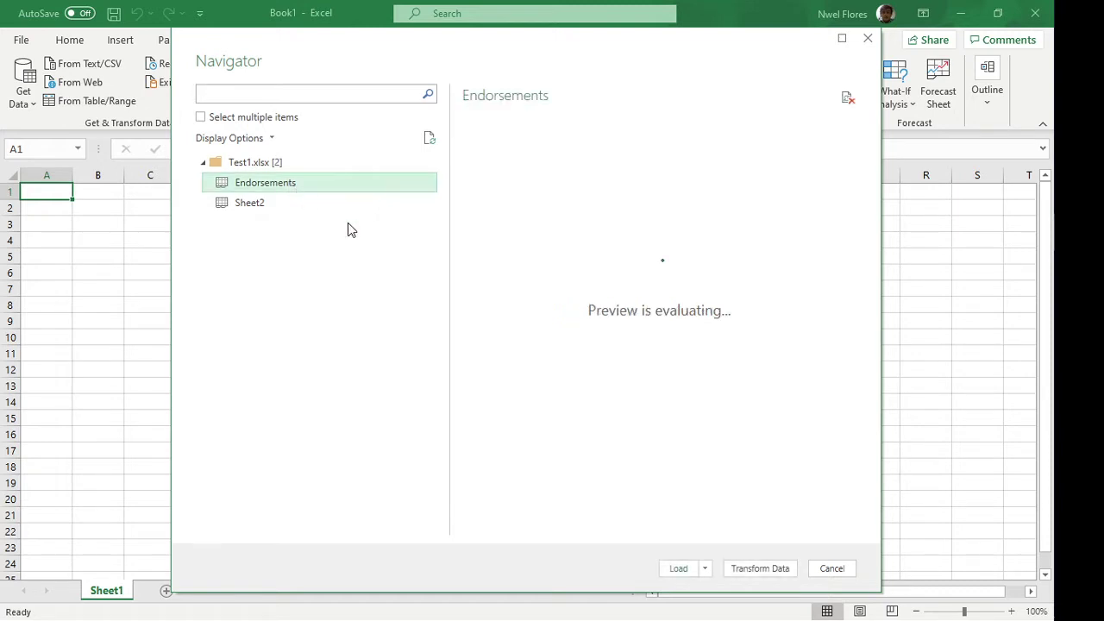
click(753, 569)
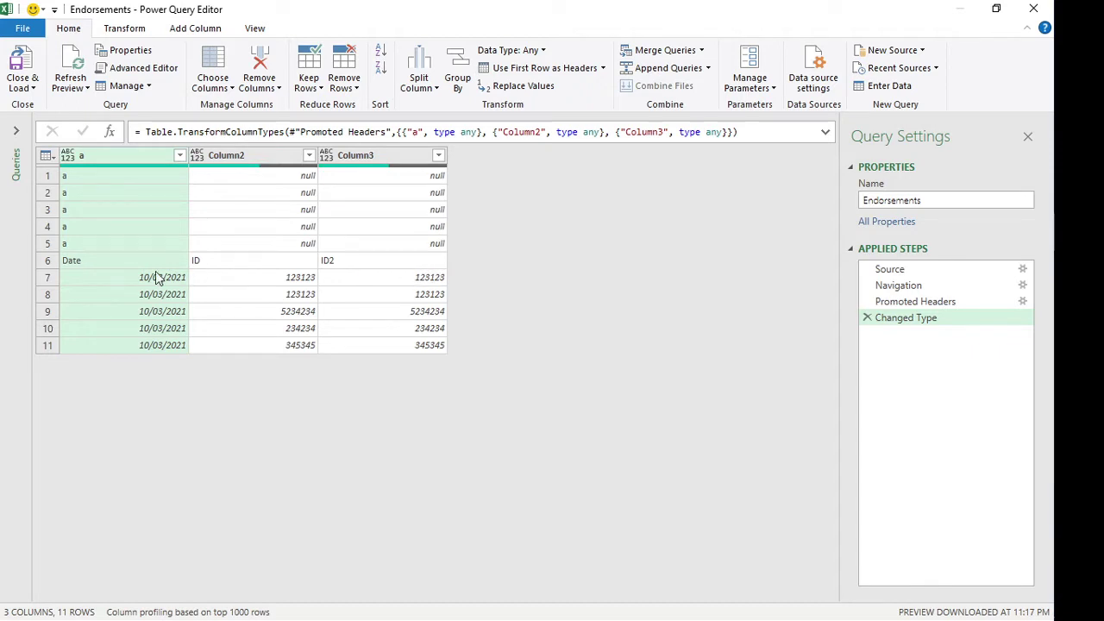
Delete the Promoted Headers step and every step after it
click(933, 302)
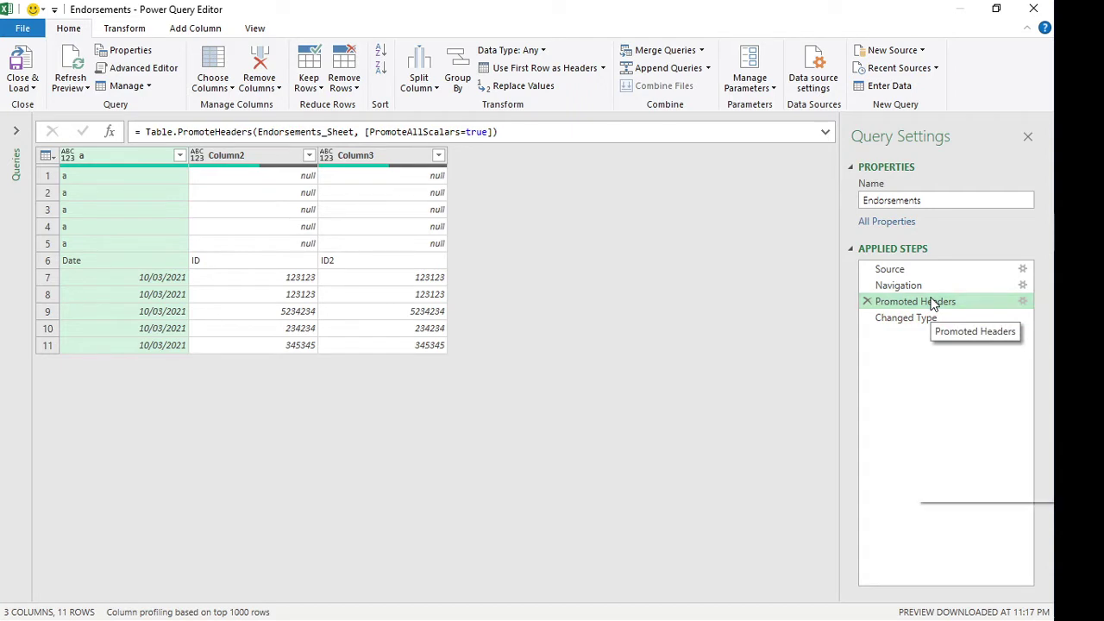
right_click(936, 302)
click(985, 370)
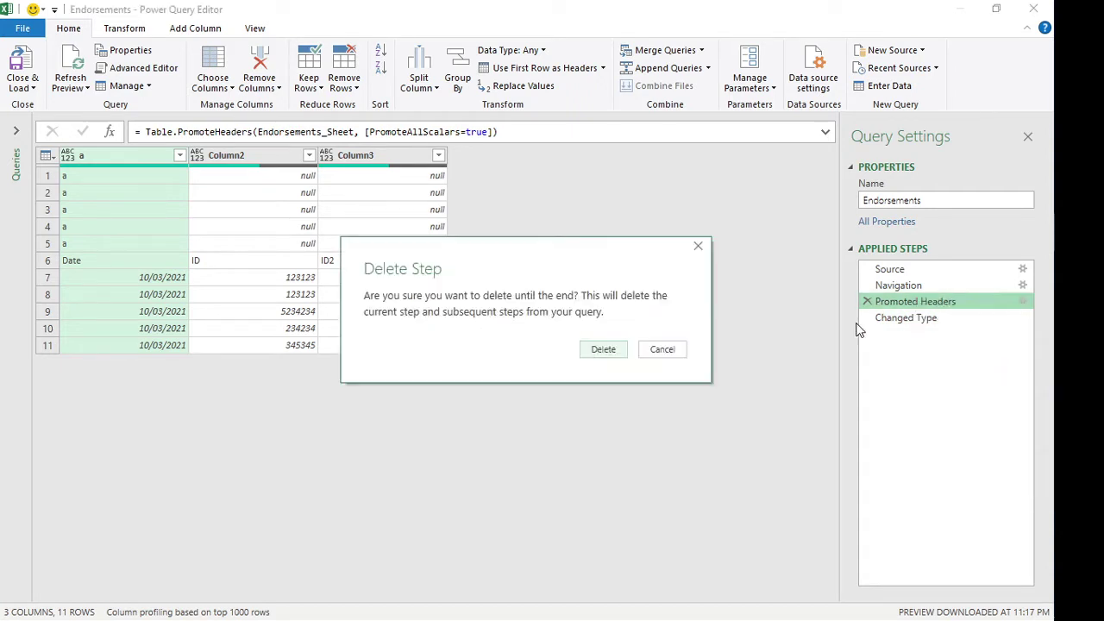
click(608, 350)
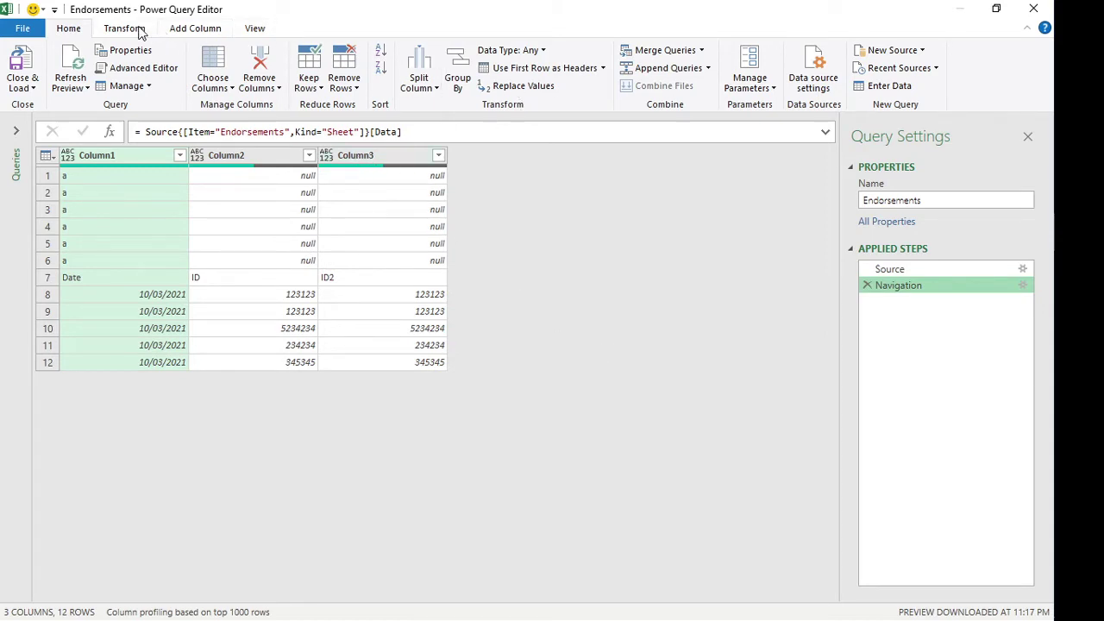
Remove the top 6 rows and promote the first row to Date, ID, ID2 headers
click(345, 95)
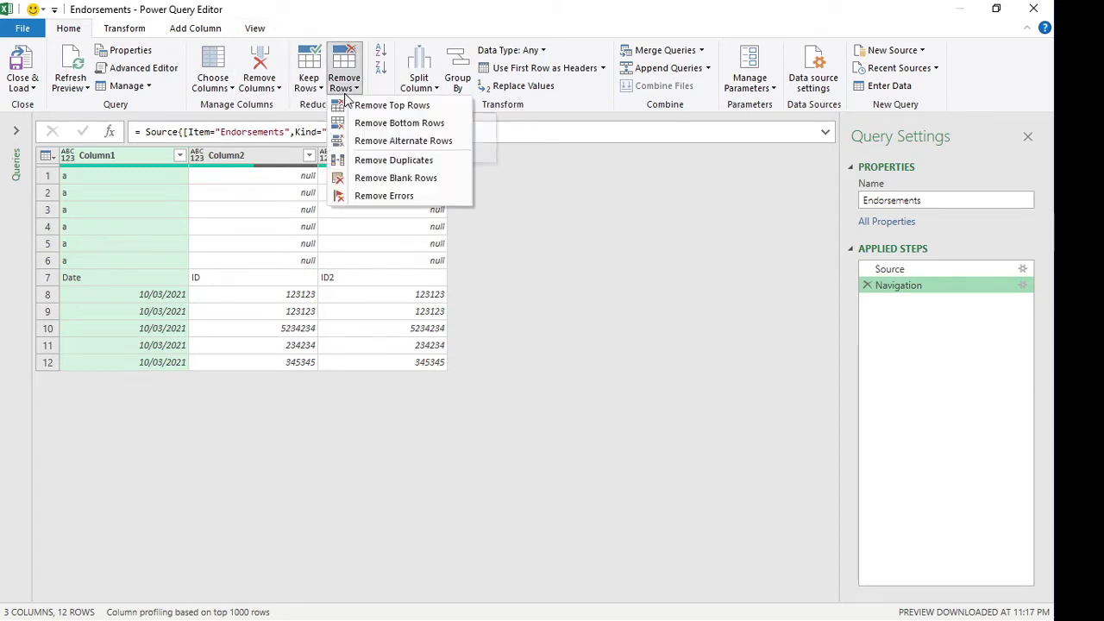
click(375, 110)
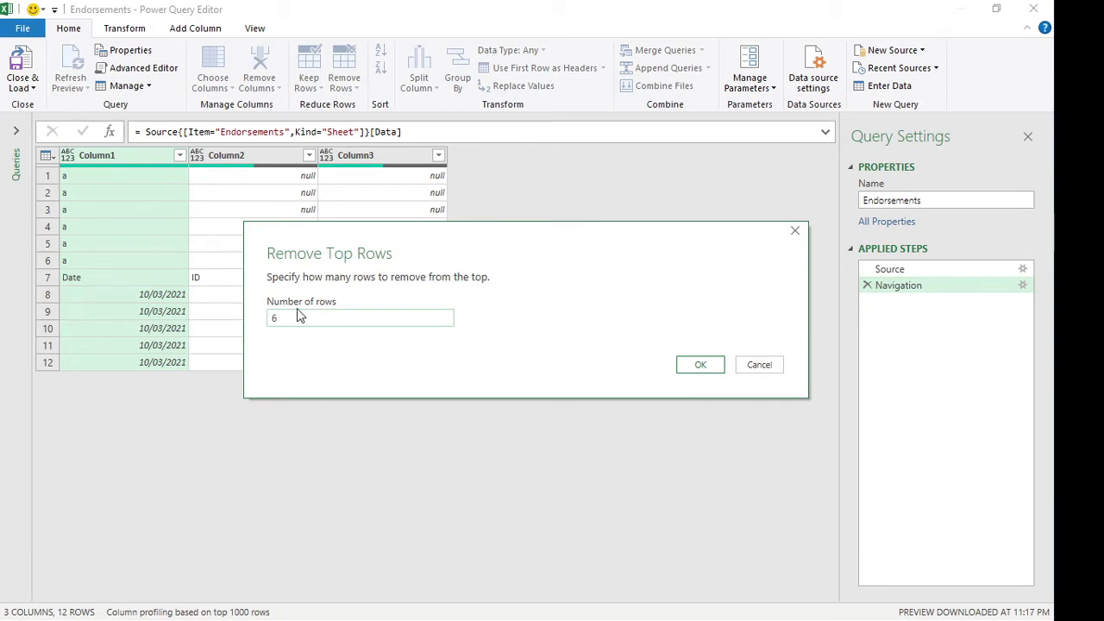
click(697, 367)
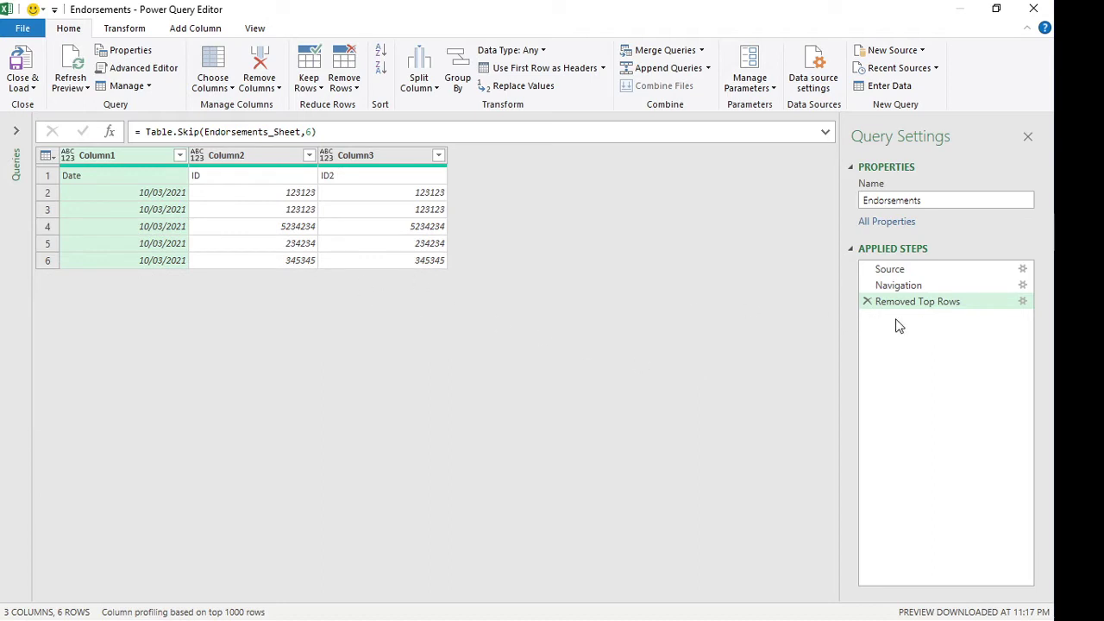
click(550, 72)
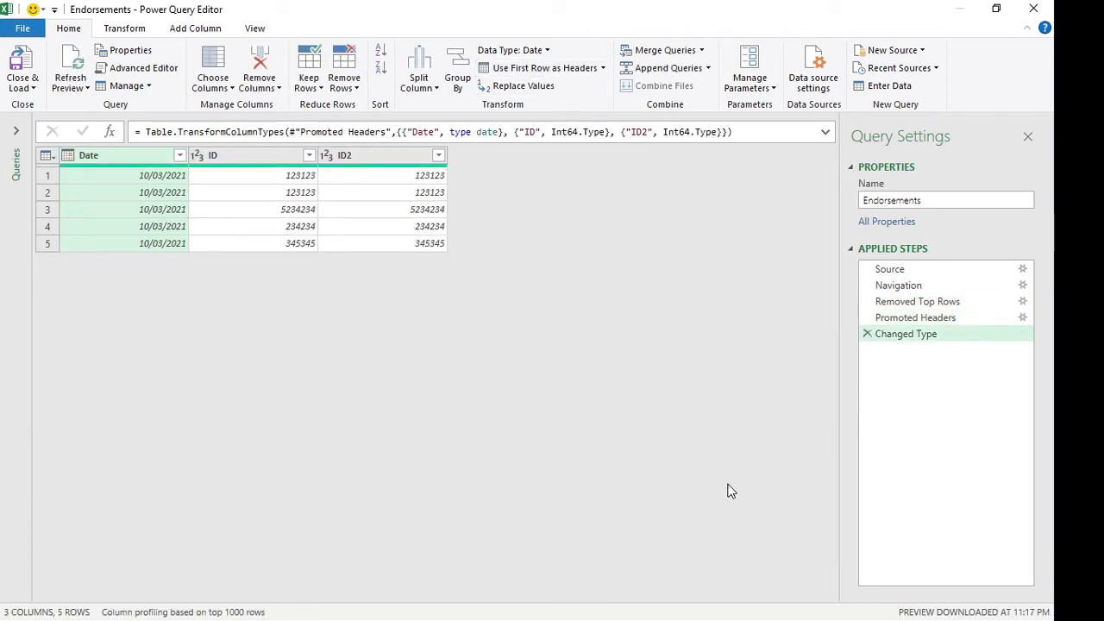
Close & Load the query as an Endorsements table, then reopen the Endorsements query for editing
click(32, 89)
click(43, 104)
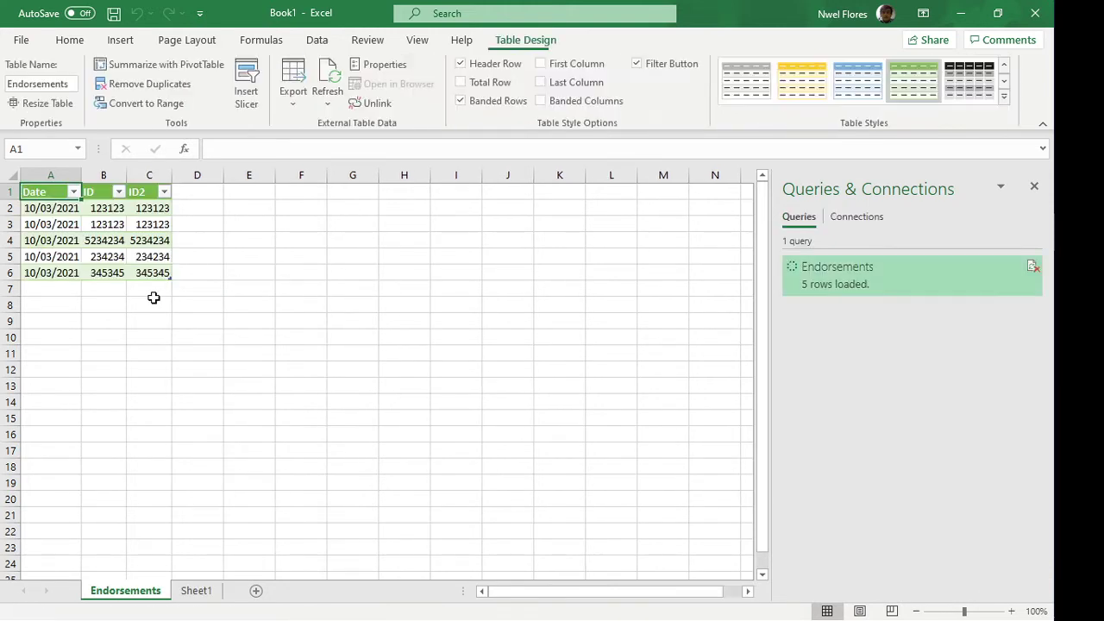
drag(153, 270, 54, 221)
click(103, 240)
right_click(848, 283)
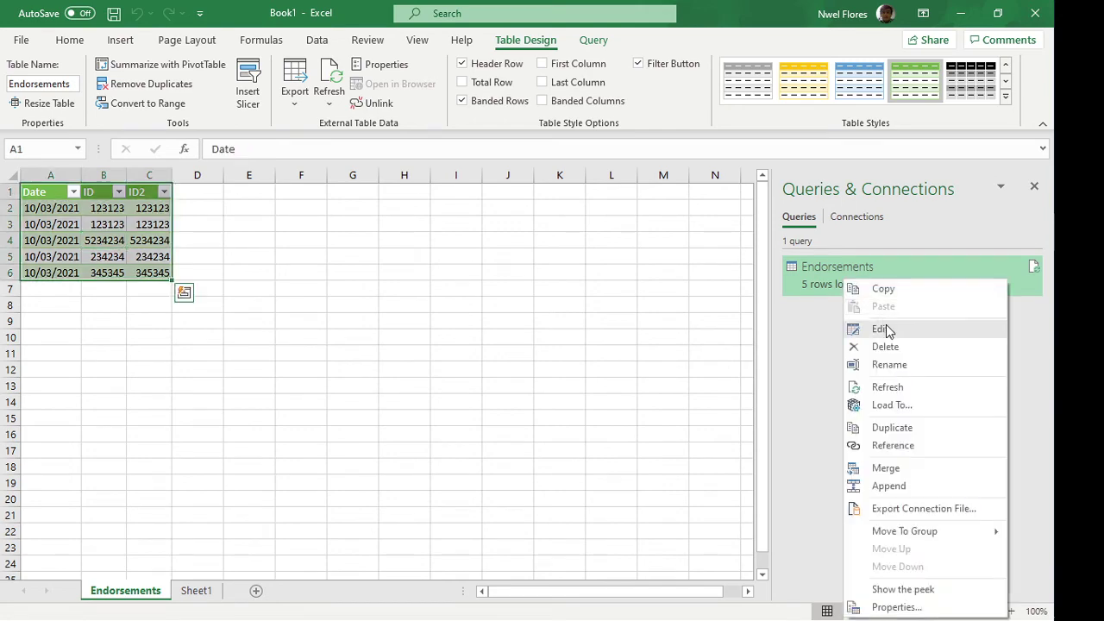
click(888, 328)
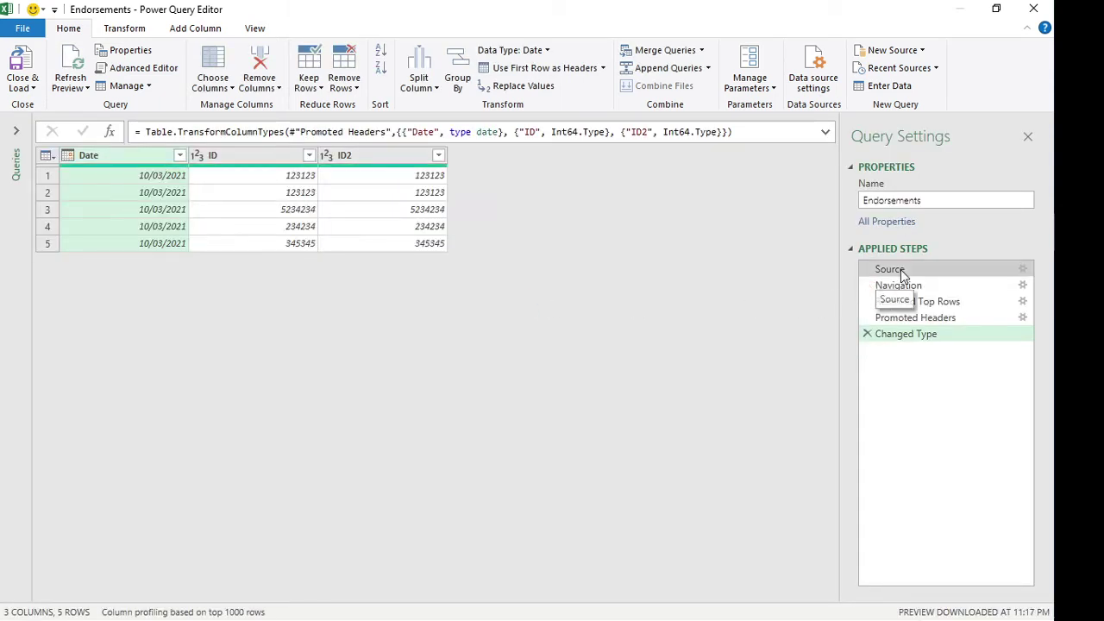
Point the Source step's file path to C:\Users\user\Documents\Test2.xlsx instead of Test1.xlsx
click(901, 270)
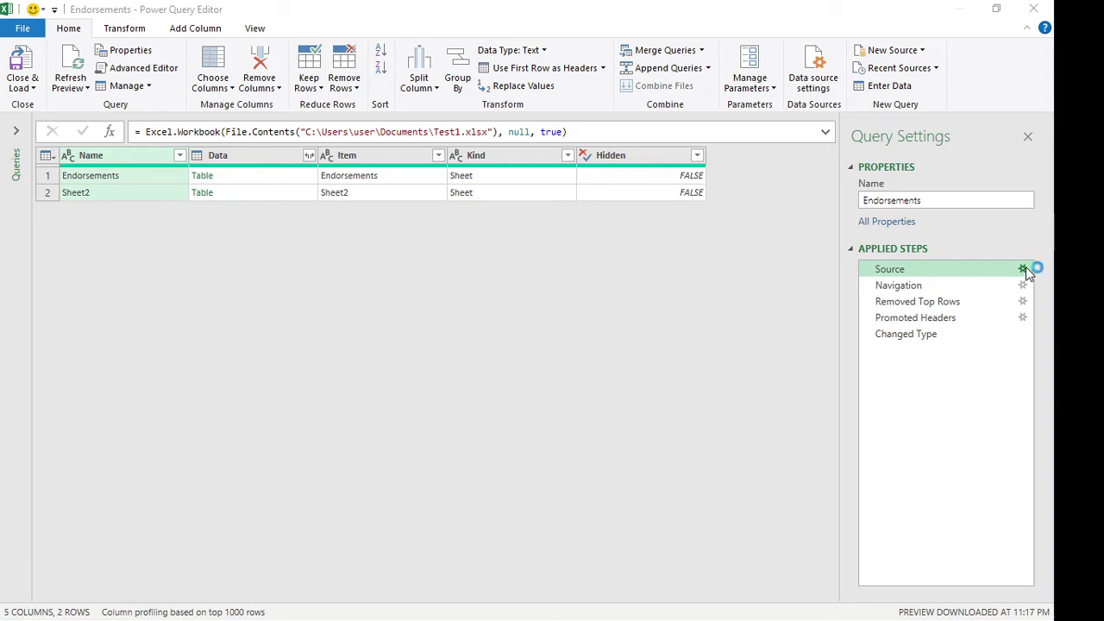
click(1023, 270)
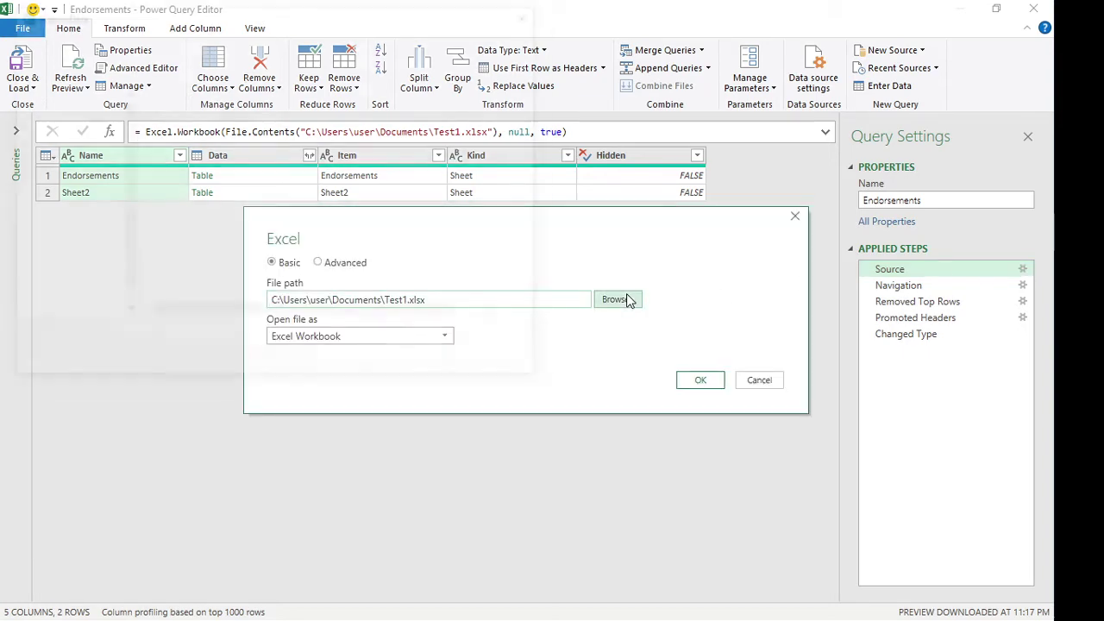
click(615, 300)
click(188, 153)
click(413, 363)
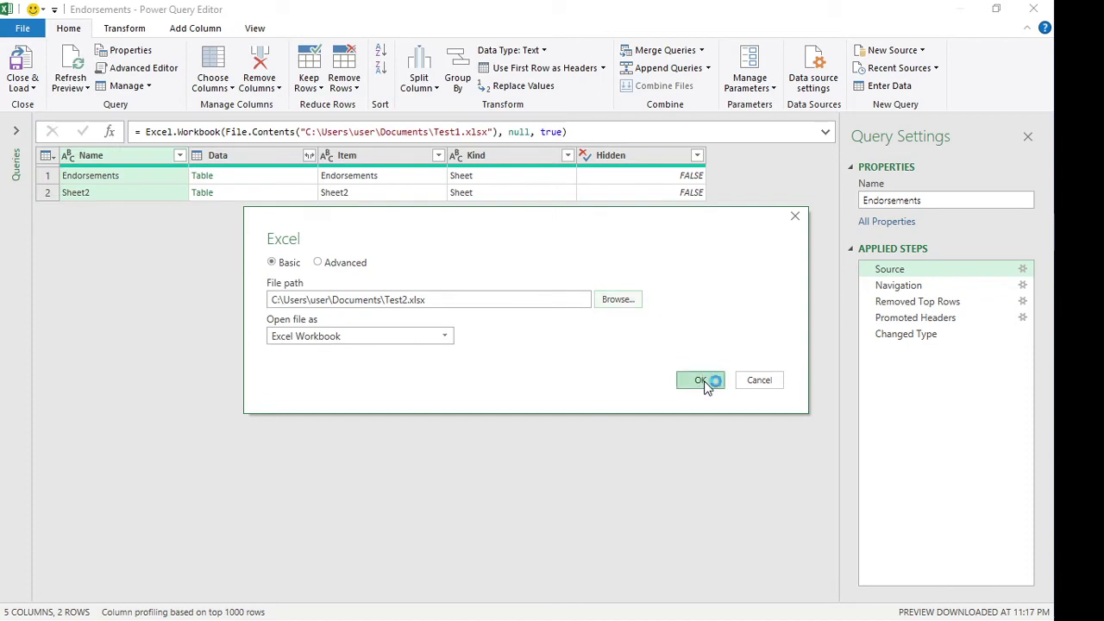
click(701, 381)
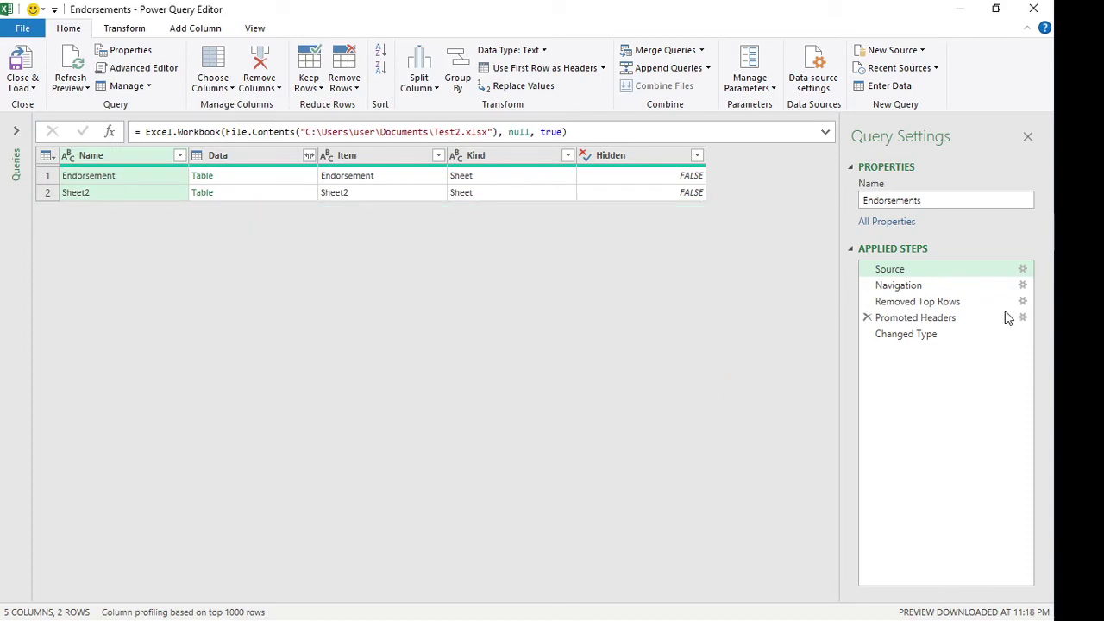
Change the Navigation step formula to Source[Data]{0} so it takes the first sheet
click(934, 291)
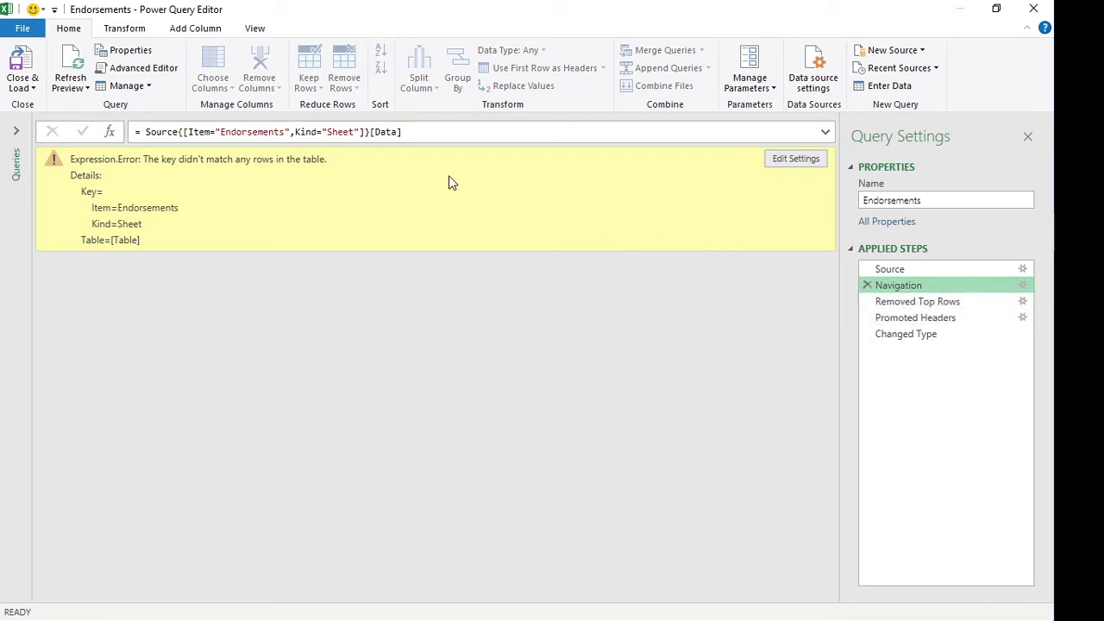
drag(442, 134, 178, 132)
text([Data[)
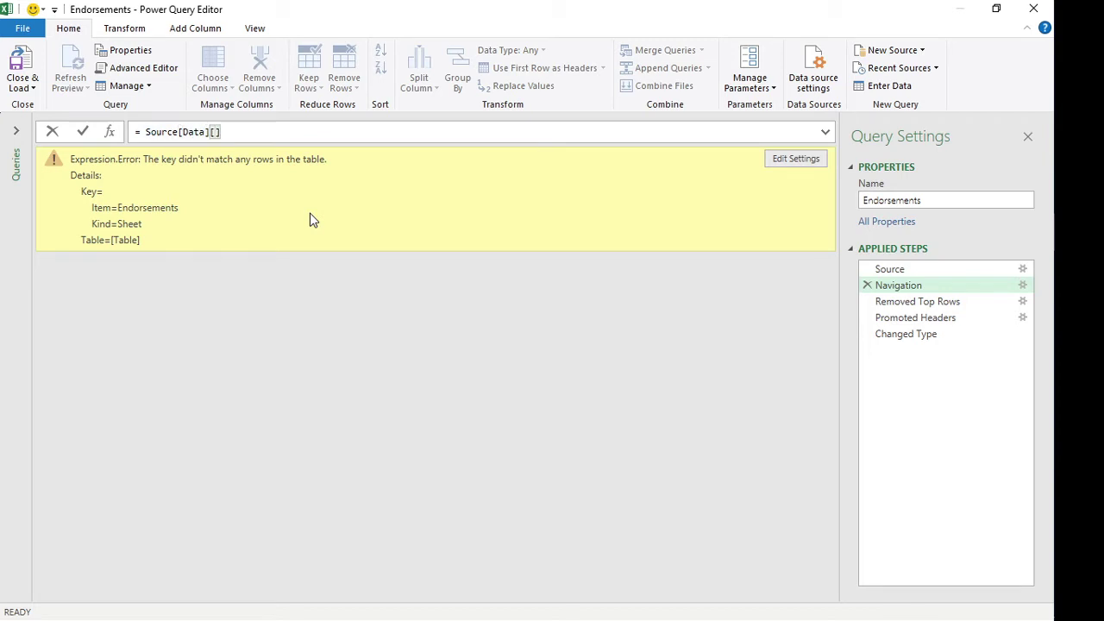
text(0)
key(Return)
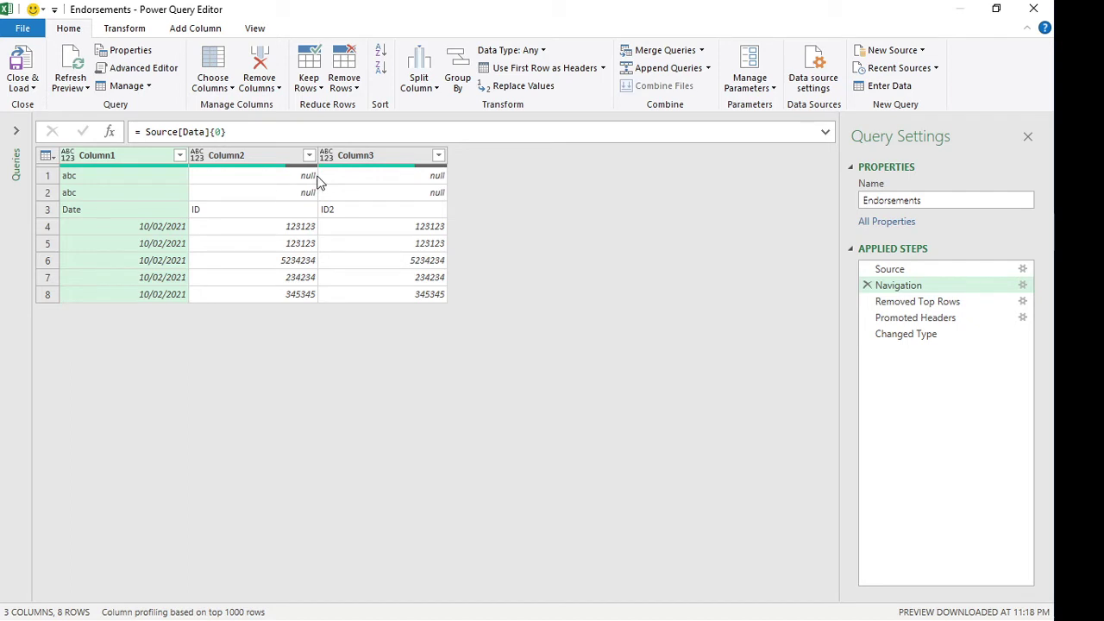
click(940, 304)
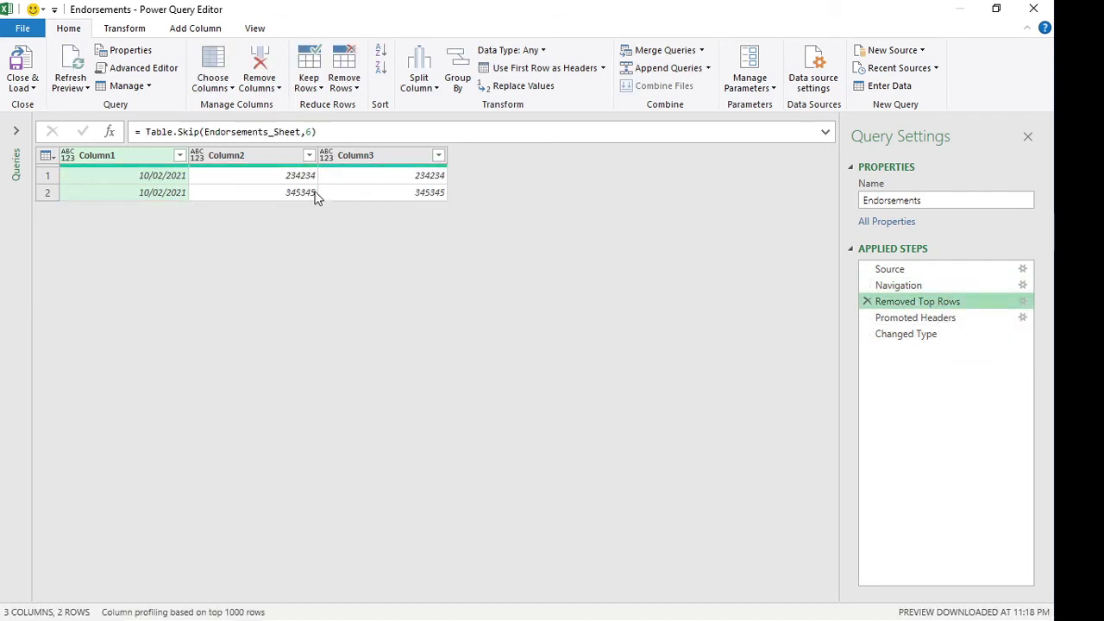
click(920, 289)
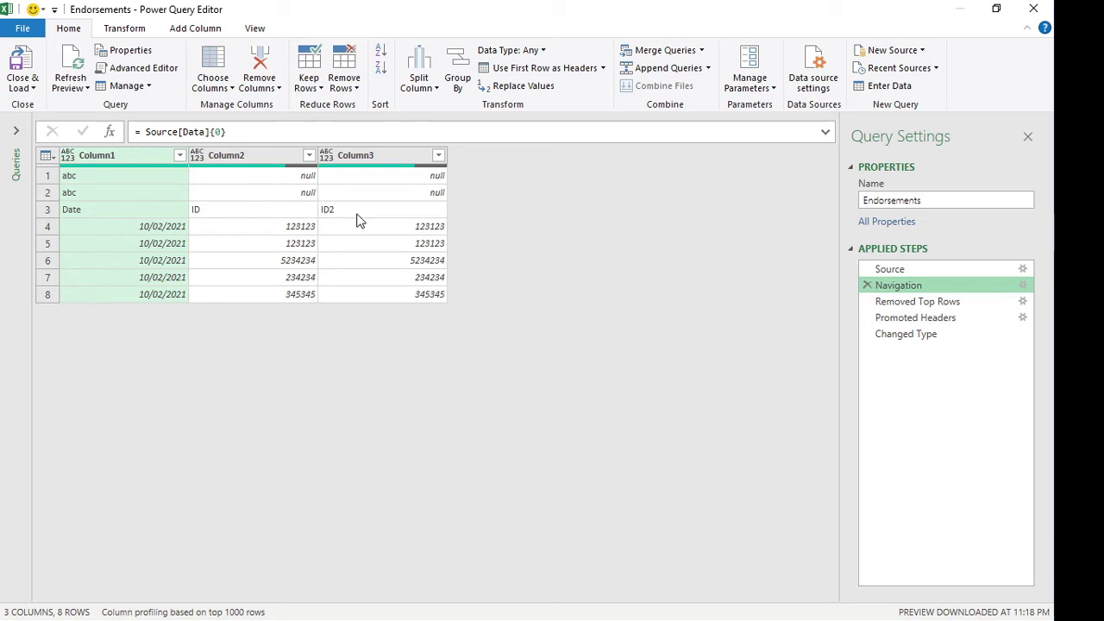
drag(936, 298, 936, 308)
click(934, 304)
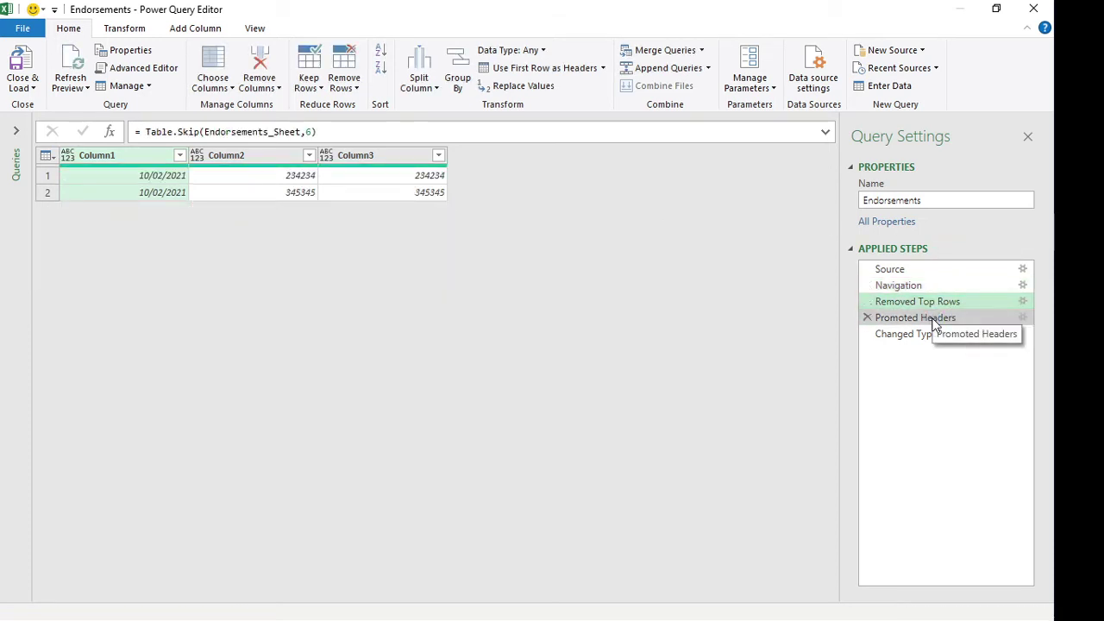
click(932, 319)
click(925, 334)
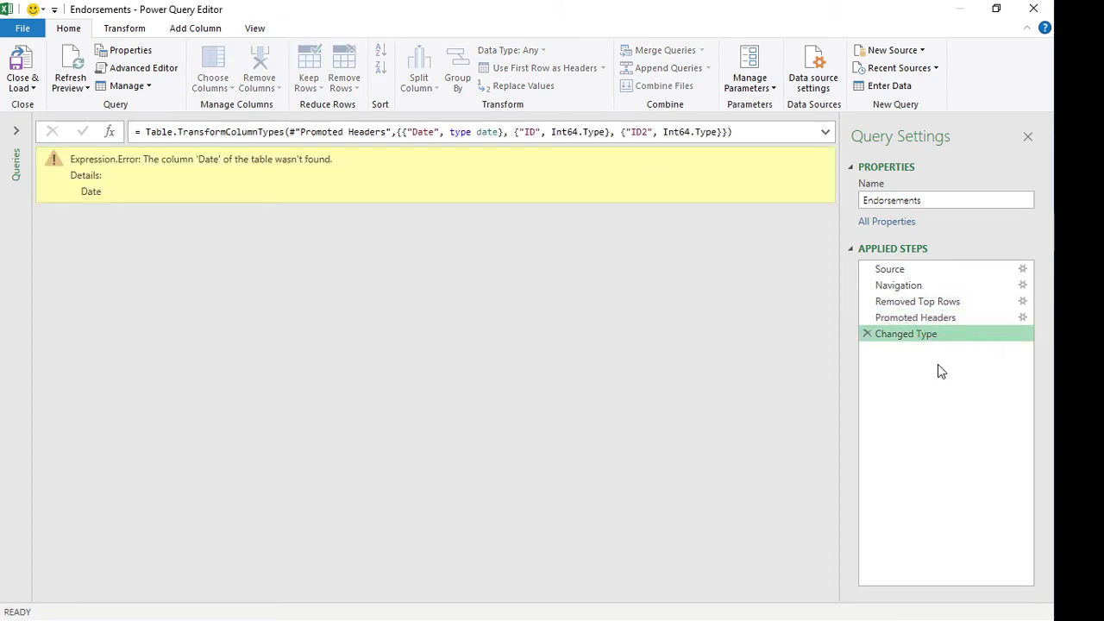
Dismiss the column-not-found error, reopen the Endorsements query and view its Removed Top Rows step
click(23, 67)
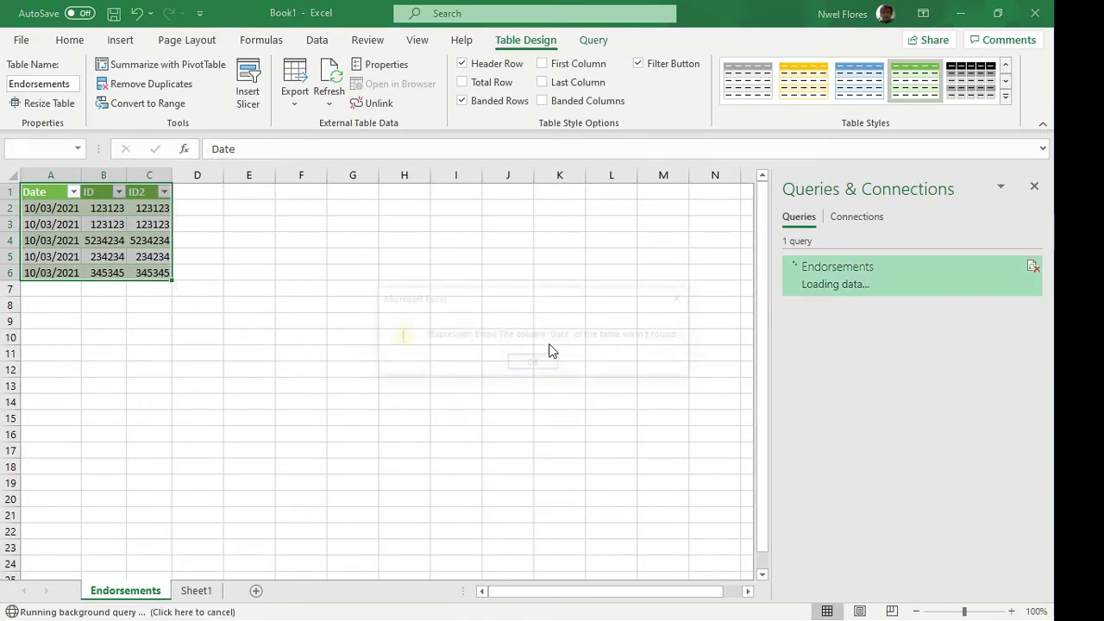
click(535, 364)
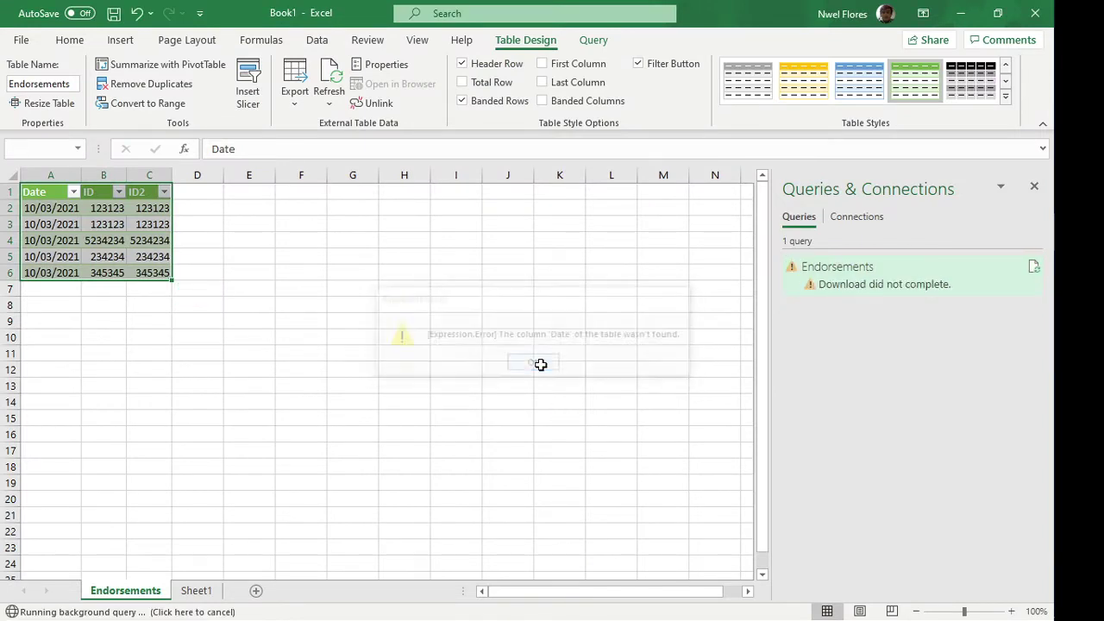
right_click(857, 275)
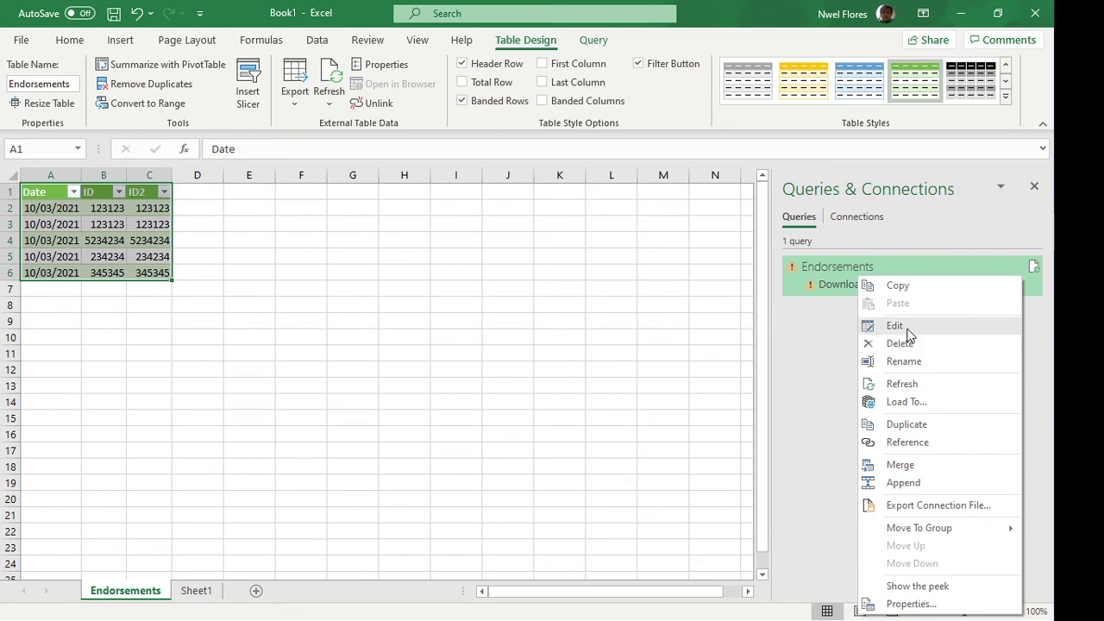
click(901, 327)
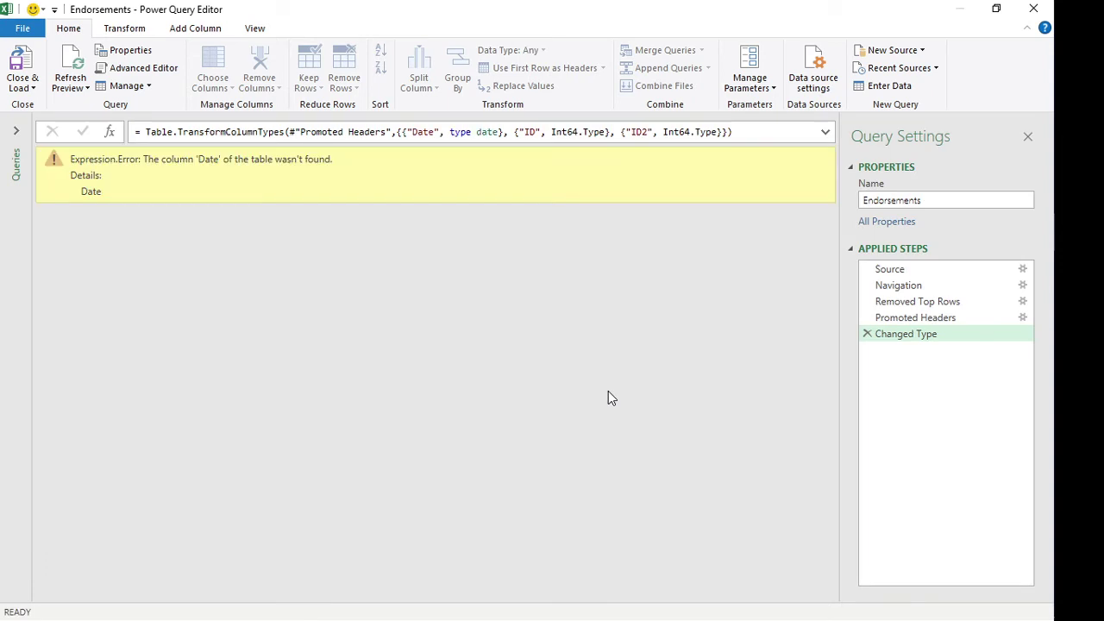
click(931, 303)
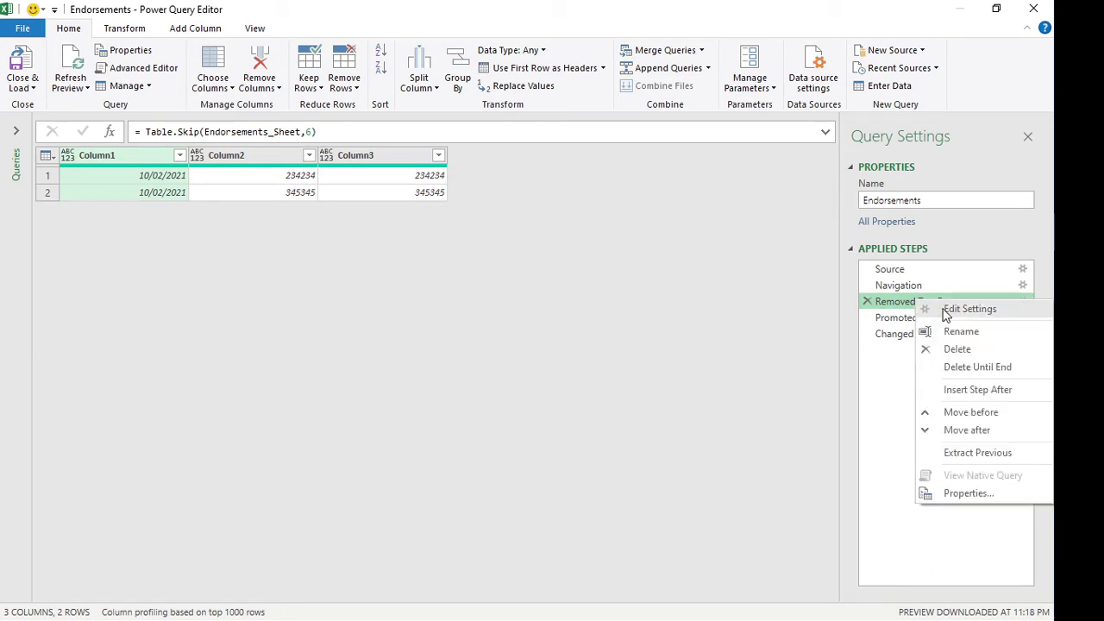
Delete Removed Top Rows and all later steps, then filter Column3 to remove empty rows
click(977, 367)
click(597, 354)
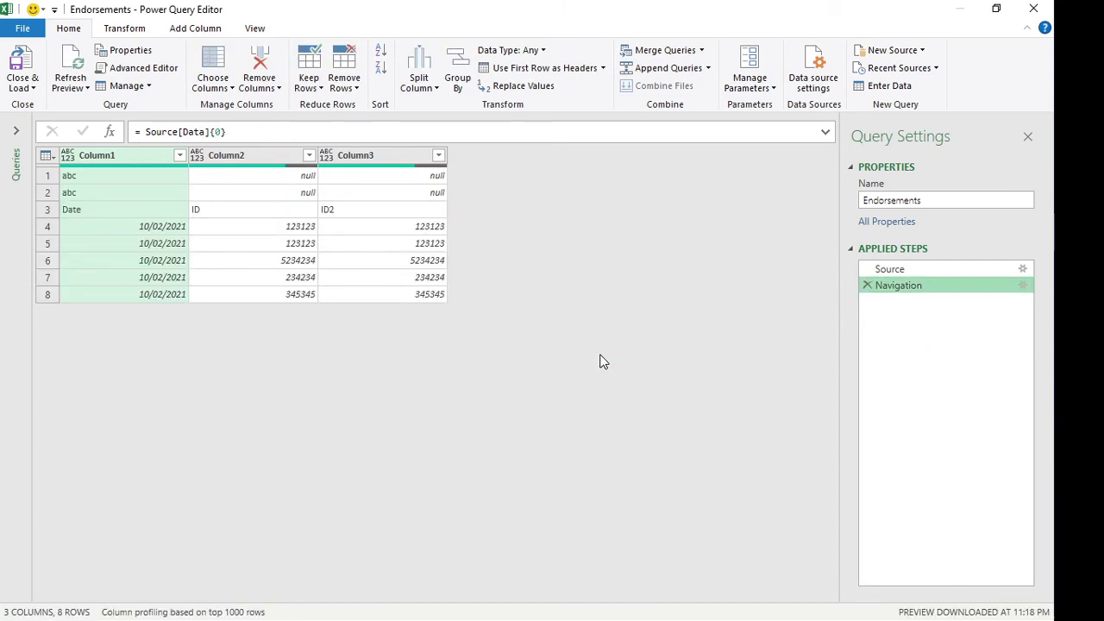
click(409, 162)
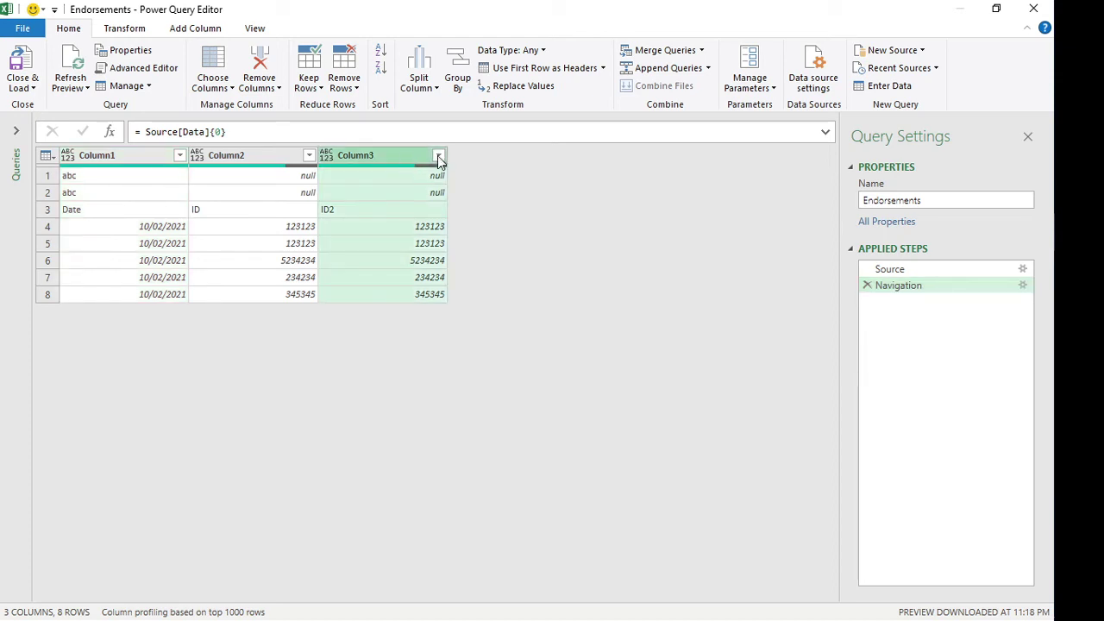
click(438, 156)
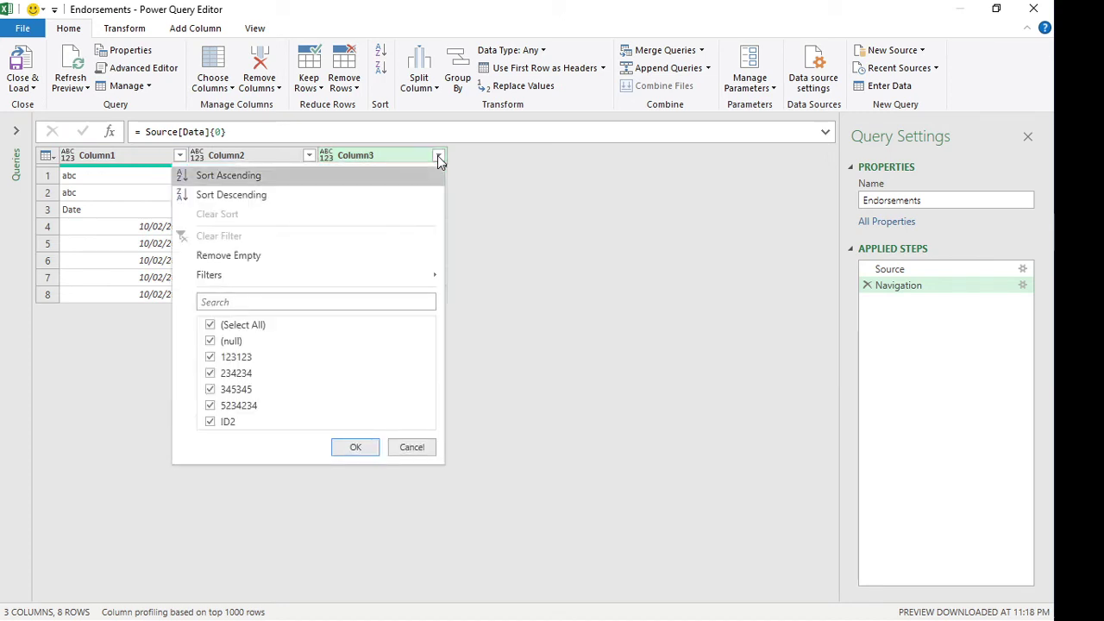
click(245, 257)
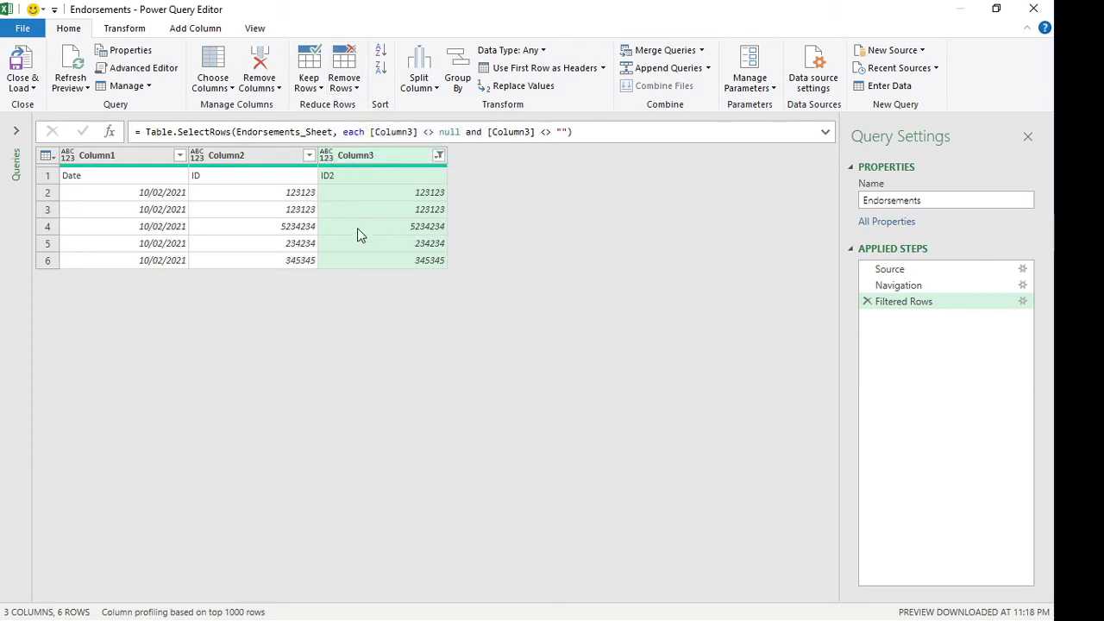
Inspect the Filtered Rows formula's null and empty-string checks, leaving it unchanged
drag(425, 132, 461, 132)
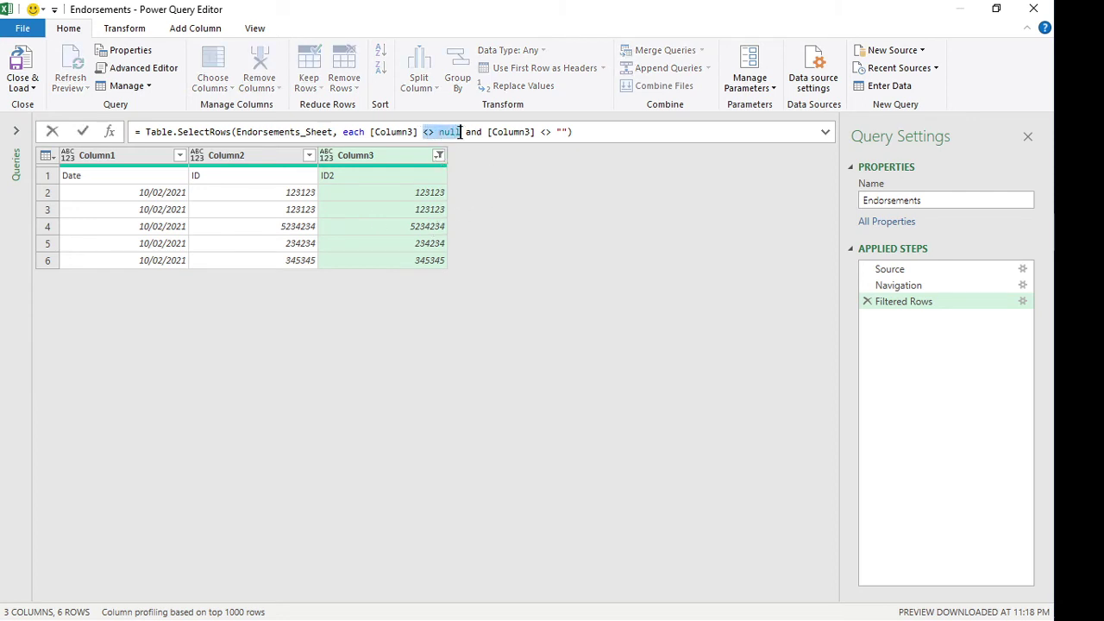
click(557, 132)
drag(557, 132, 567, 132)
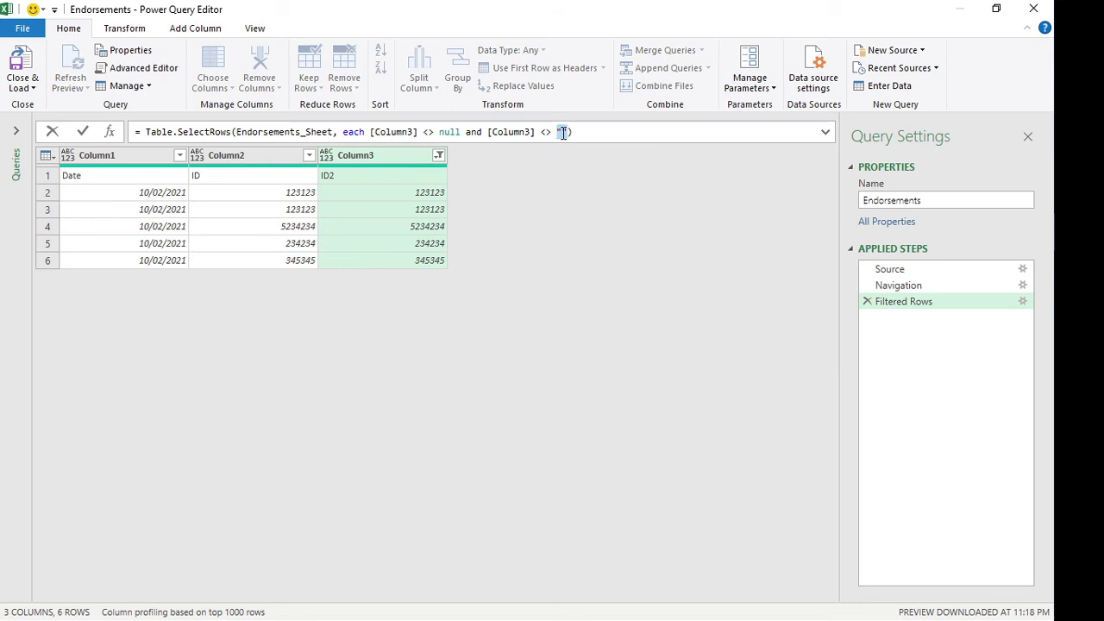
key(Return)
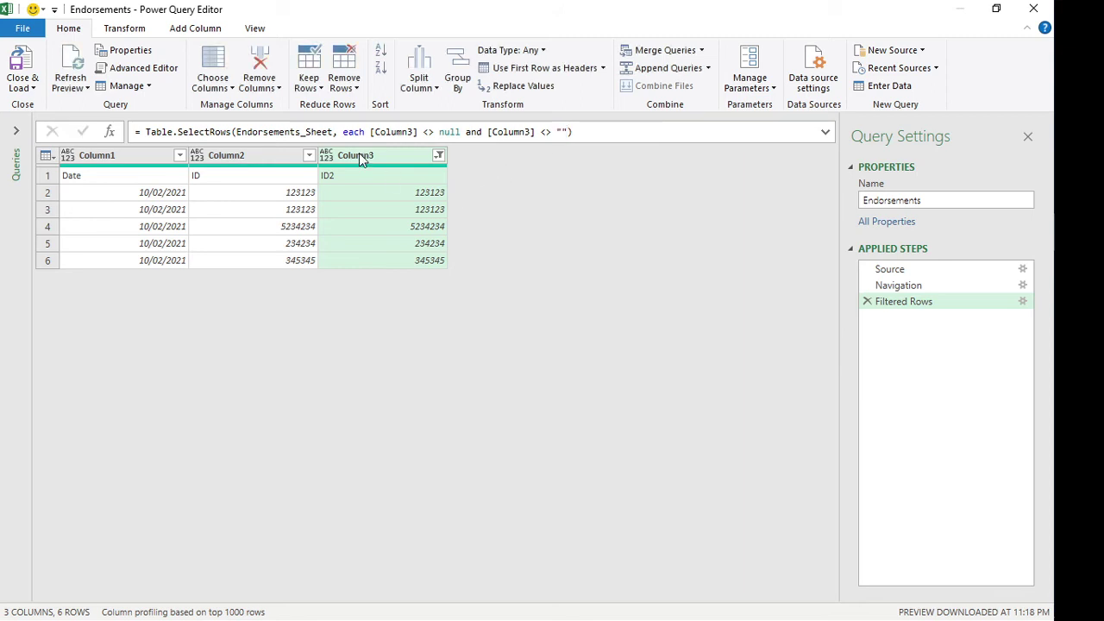
Promote the first row to headers and load the 5-row table dated 10/02/2021
click(530, 69)
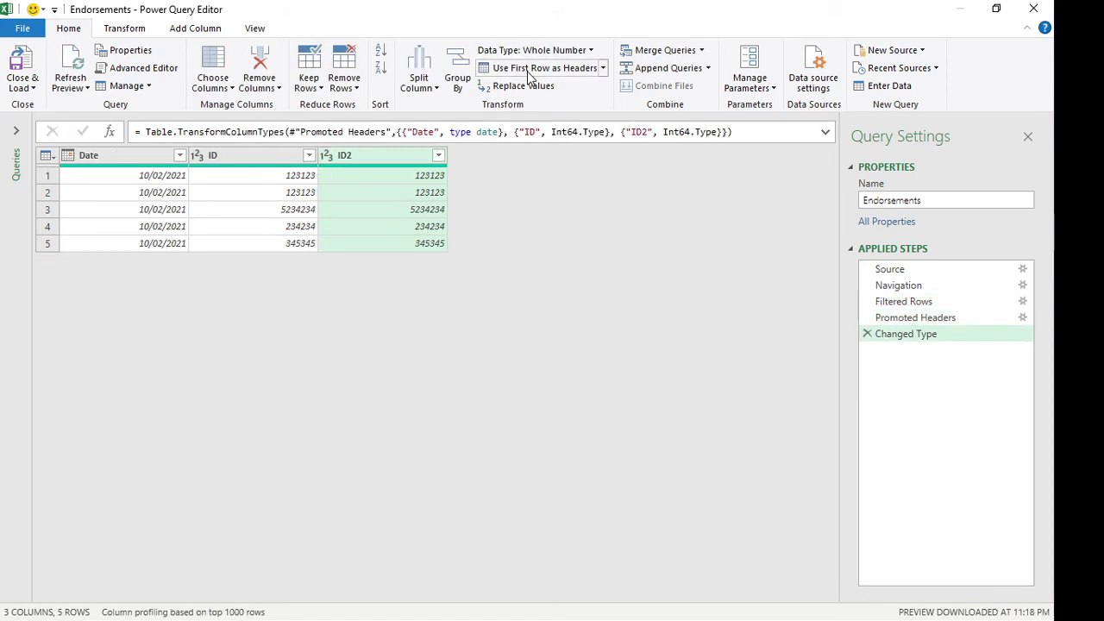
click(20, 62)
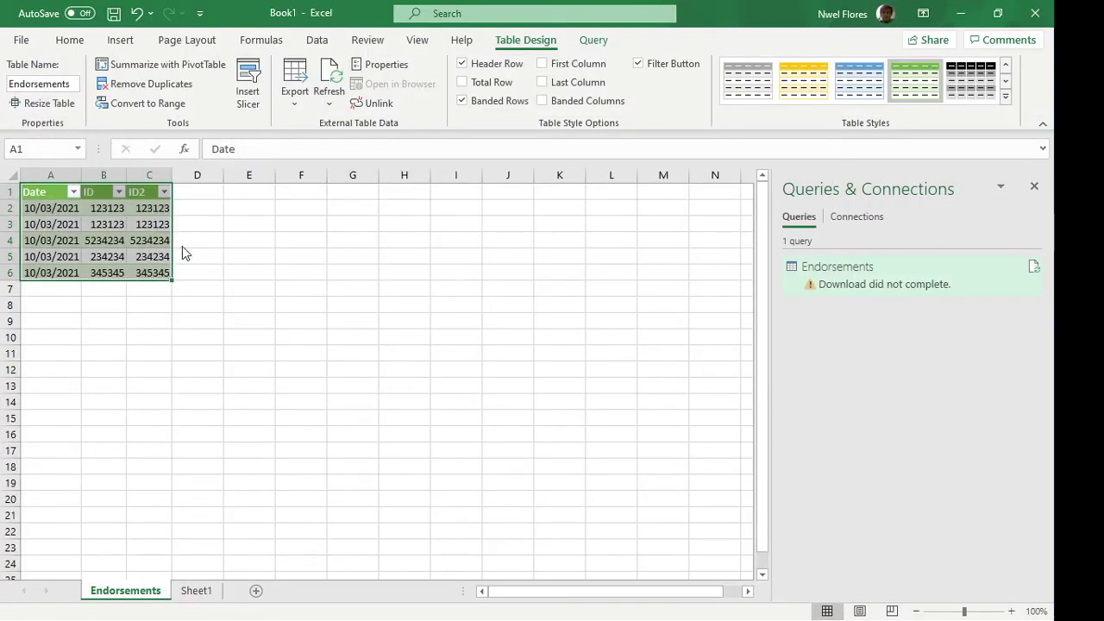
drag(54, 208, 58, 268)
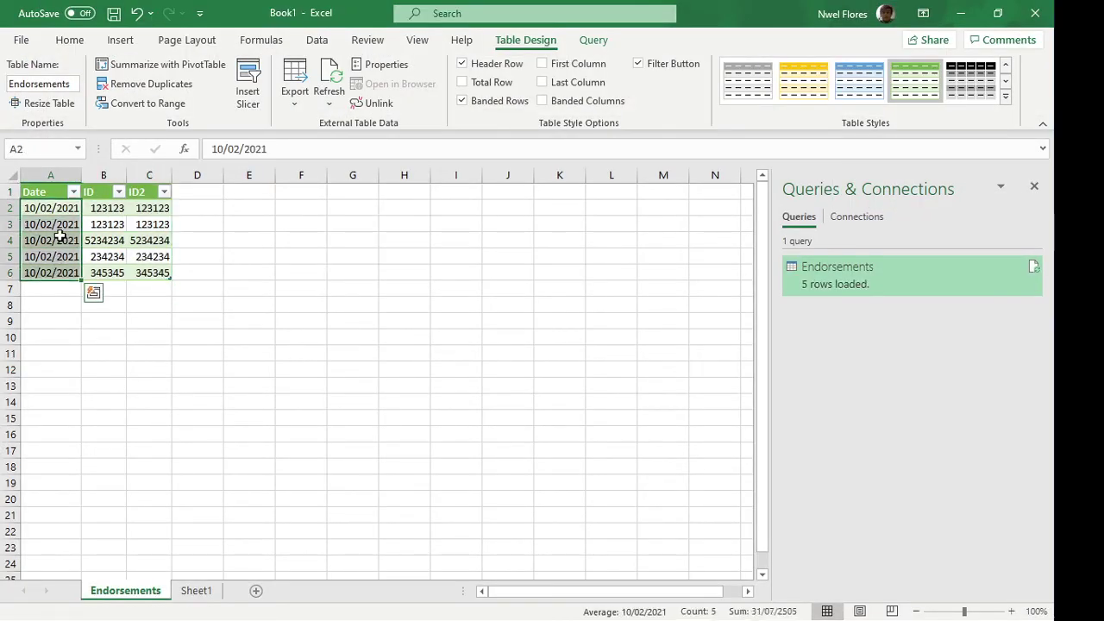
click(59, 236)
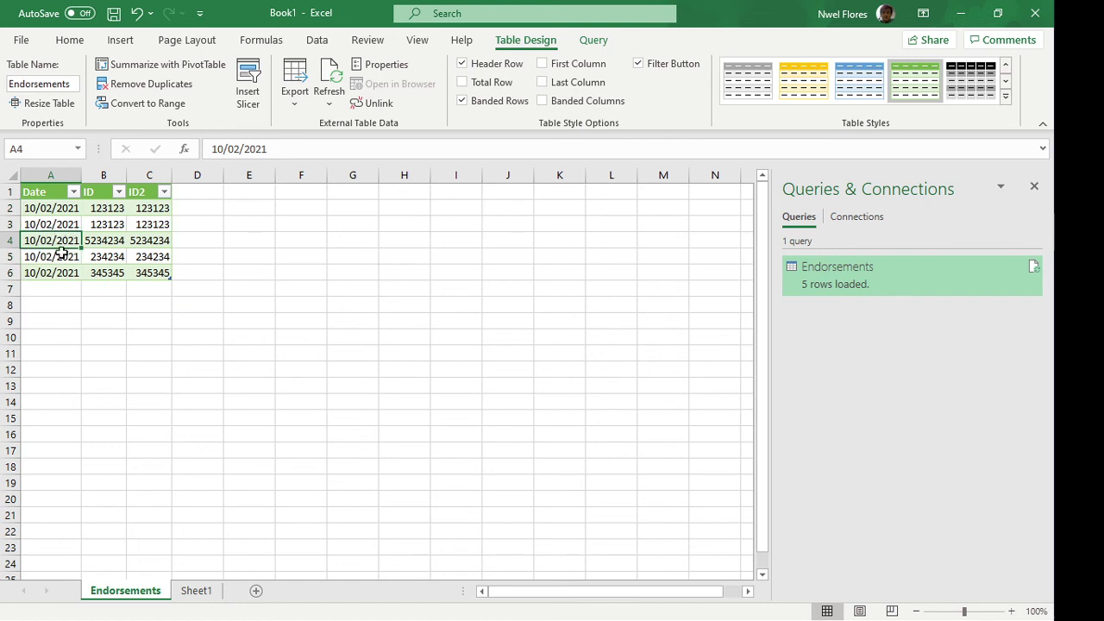
drag(61, 210, 61, 231)
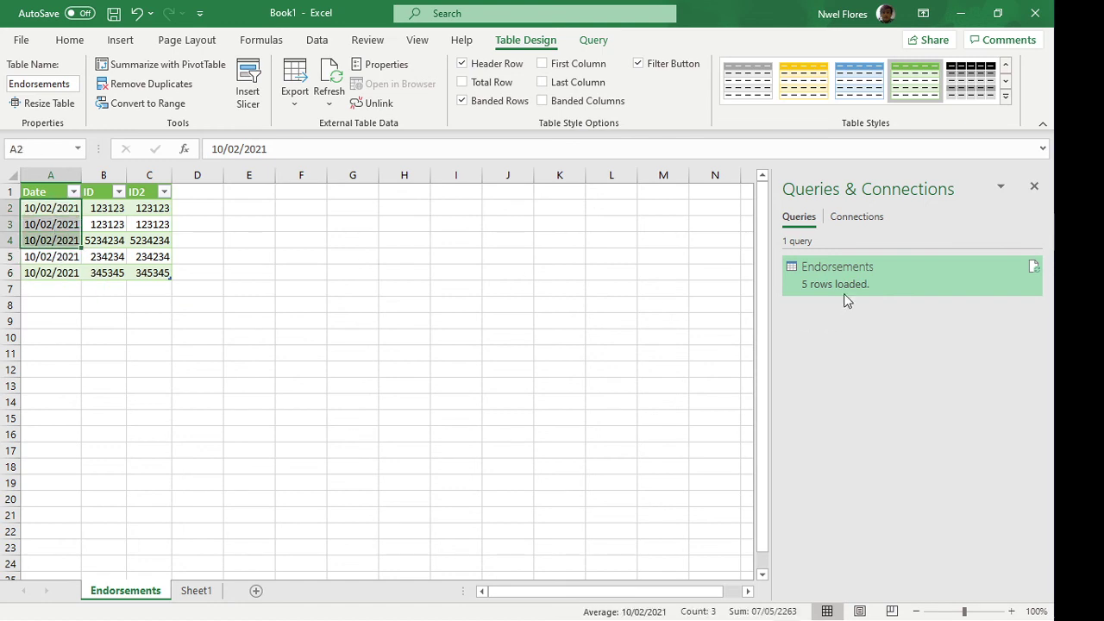
right_click(848, 280)
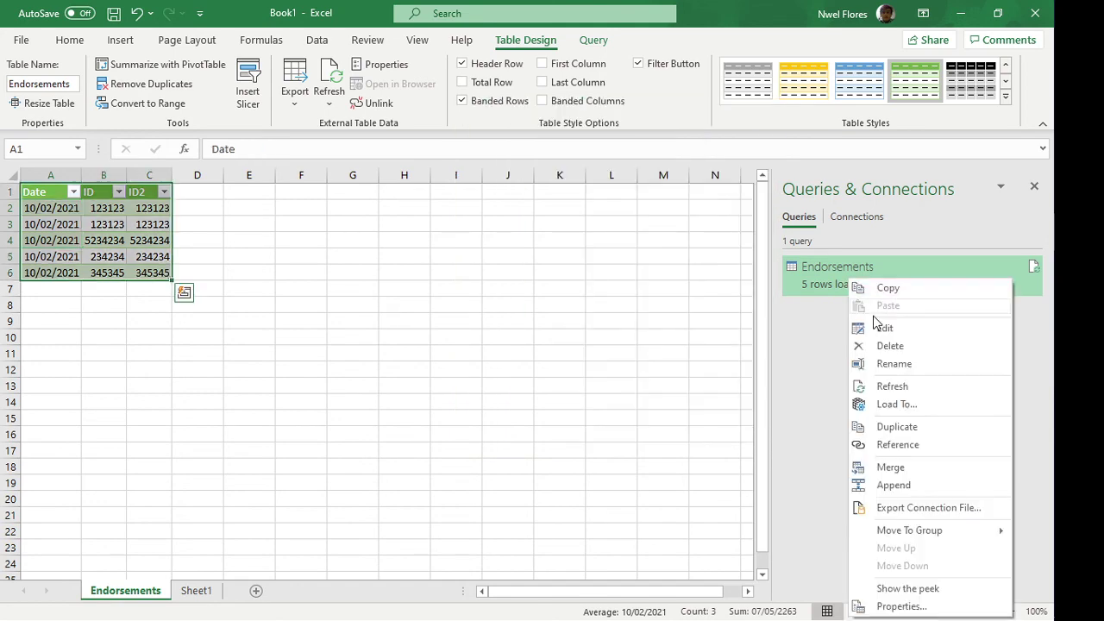
Reopen the Endorsements query and point its Source step back to Test1.xlsx
click(885, 329)
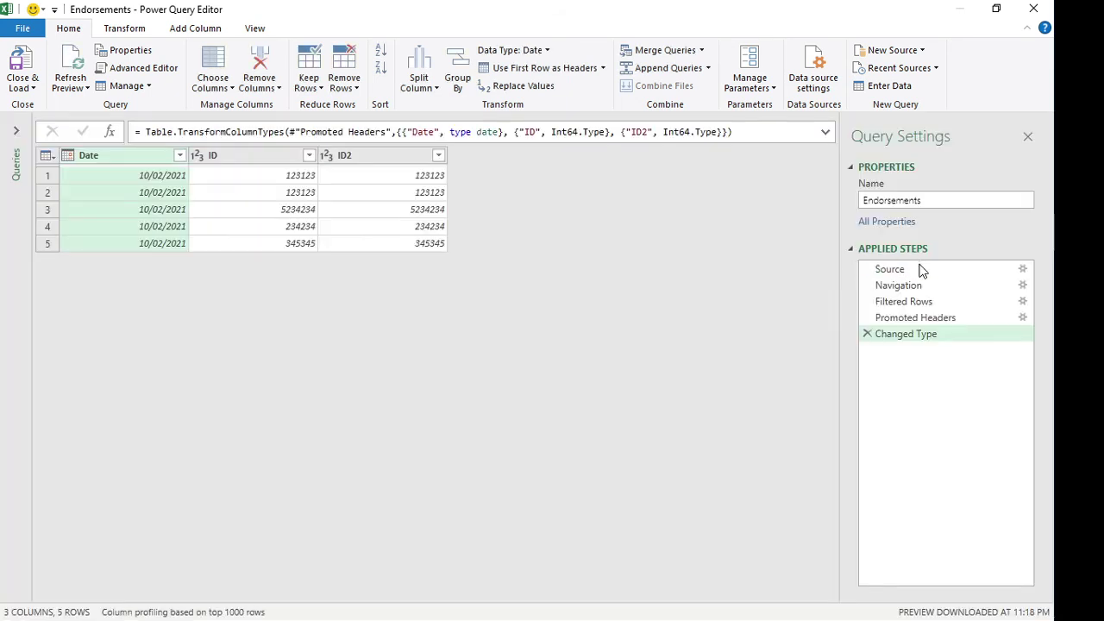
click(925, 270)
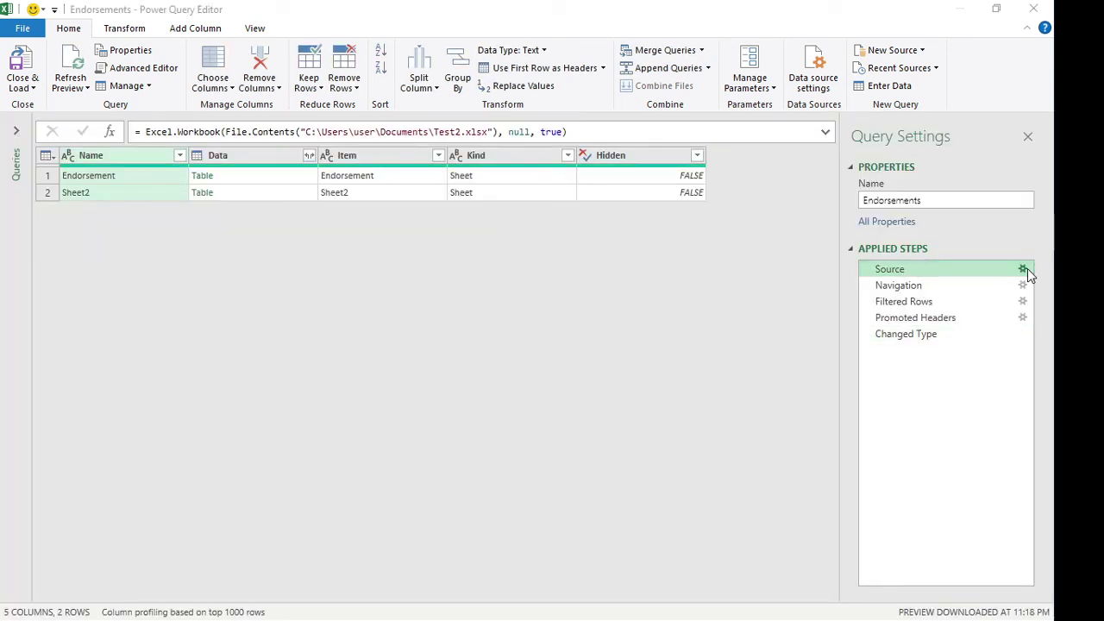
click(1023, 270)
click(610, 306)
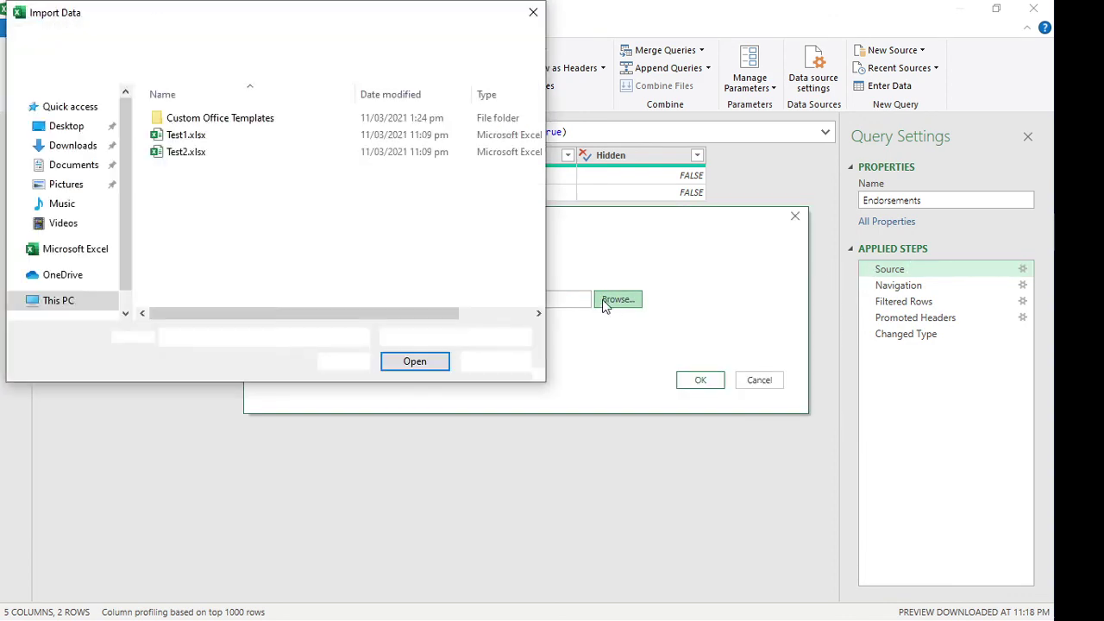
click(207, 142)
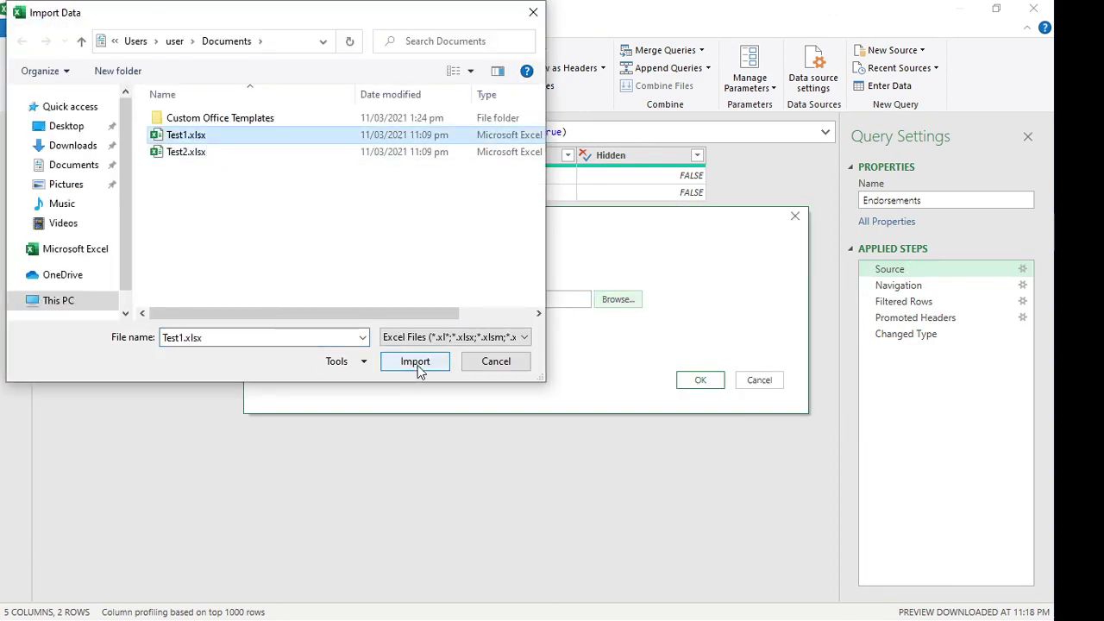
click(414, 361)
click(697, 381)
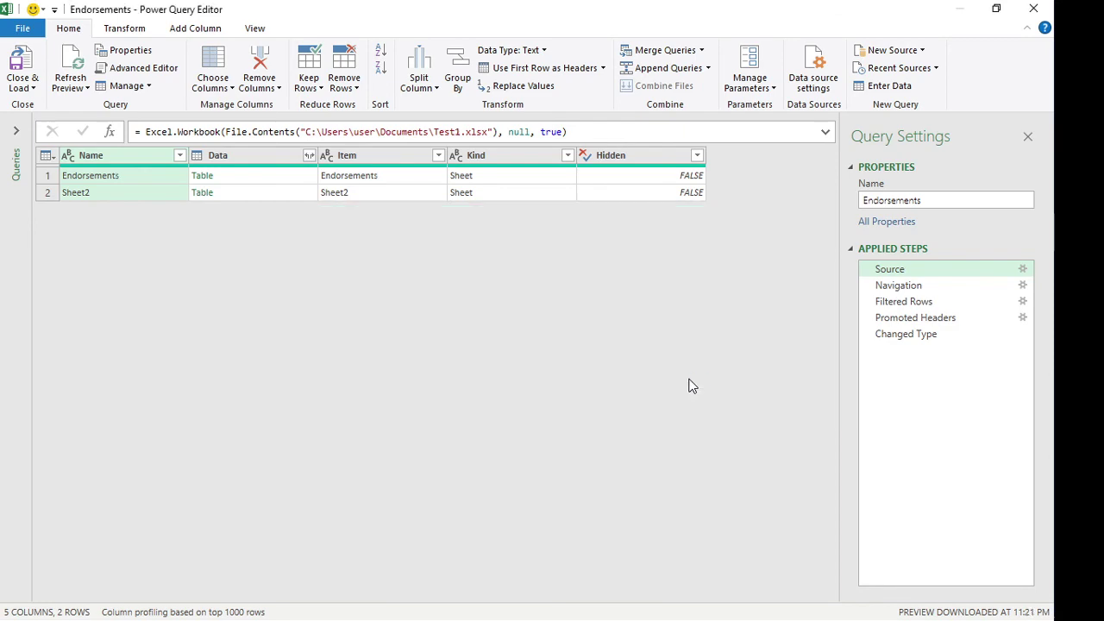
Load the query into the Endorsements table and check its five Date cells A2:A6 show 10/03/2021
click(21, 61)
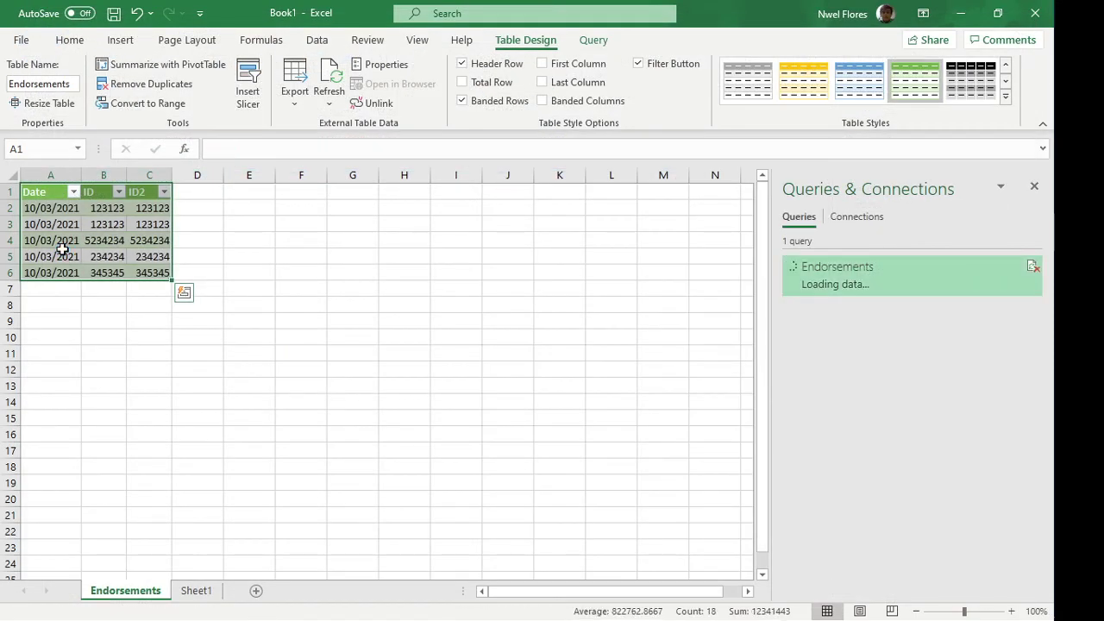
click(57, 223)
drag(57, 207, 54, 268)
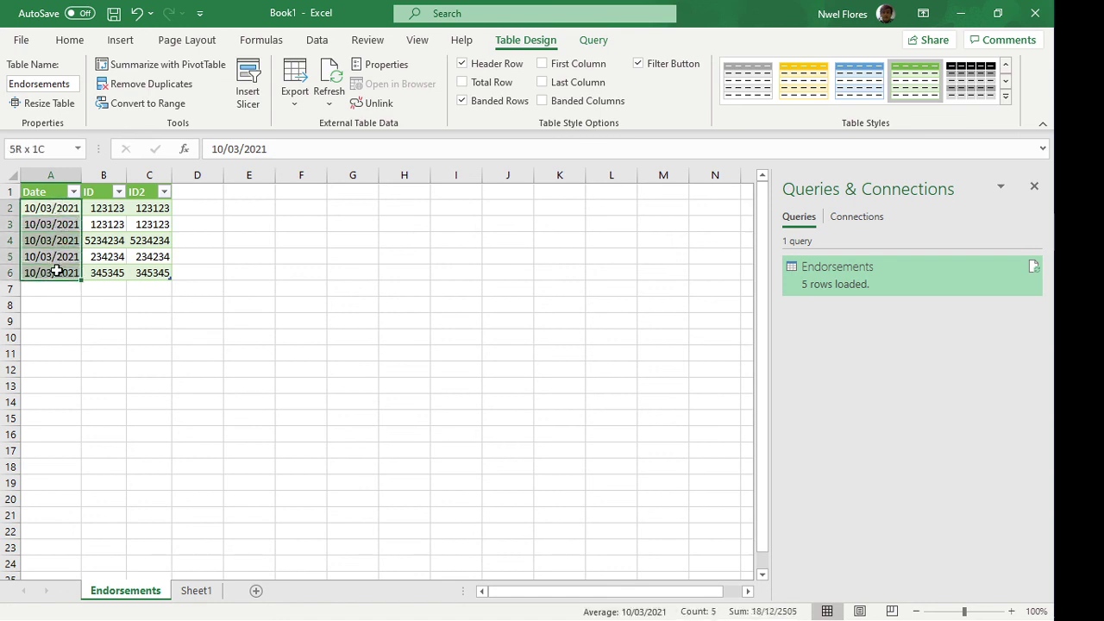
click(101, 242)
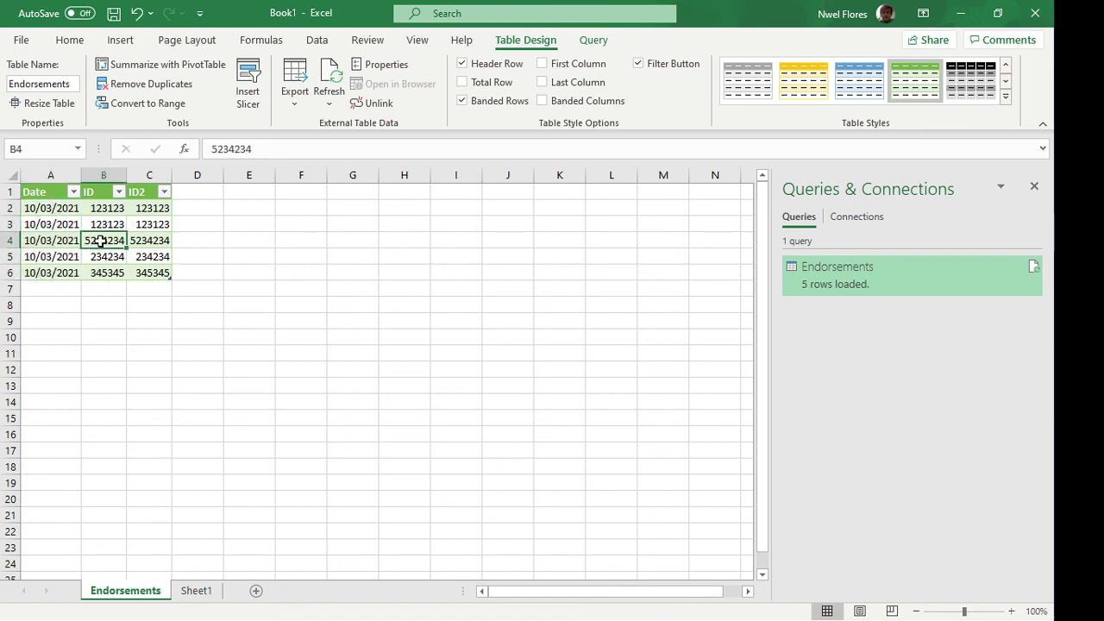